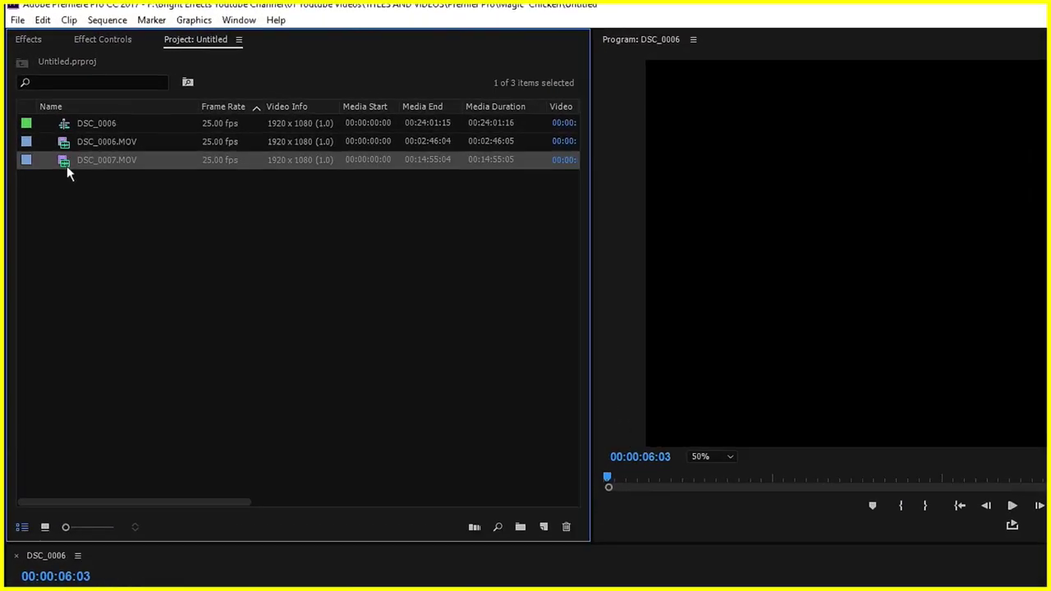
Place DSC_0007.MOV on V1, trim its end, and move it to 00:00:00:00.
drag(66, 165, 167, 527)
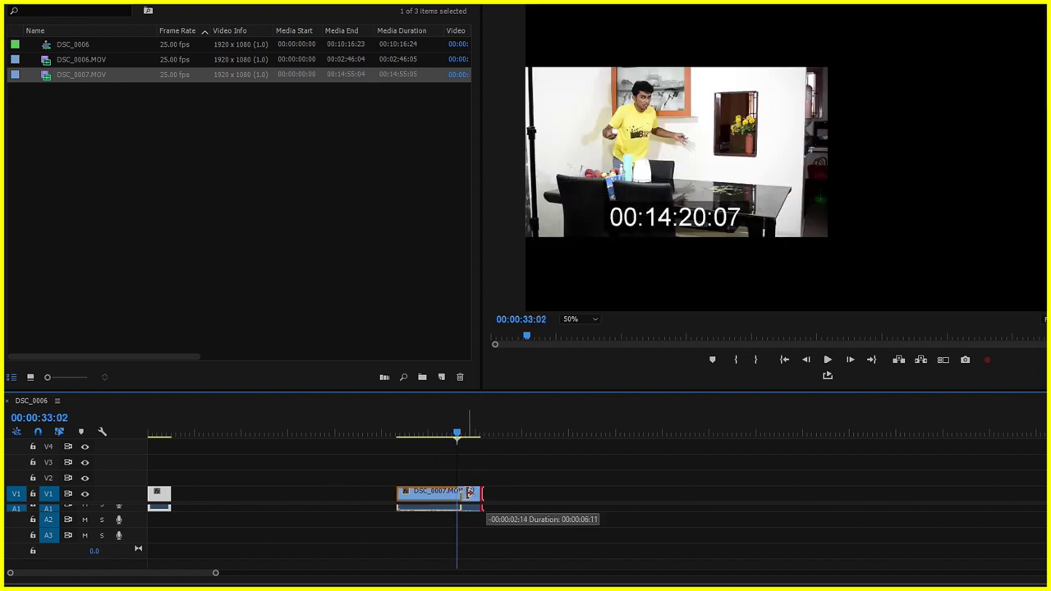
drag(486, 492, 456, 492)
drag(330, 505, 132, 505)
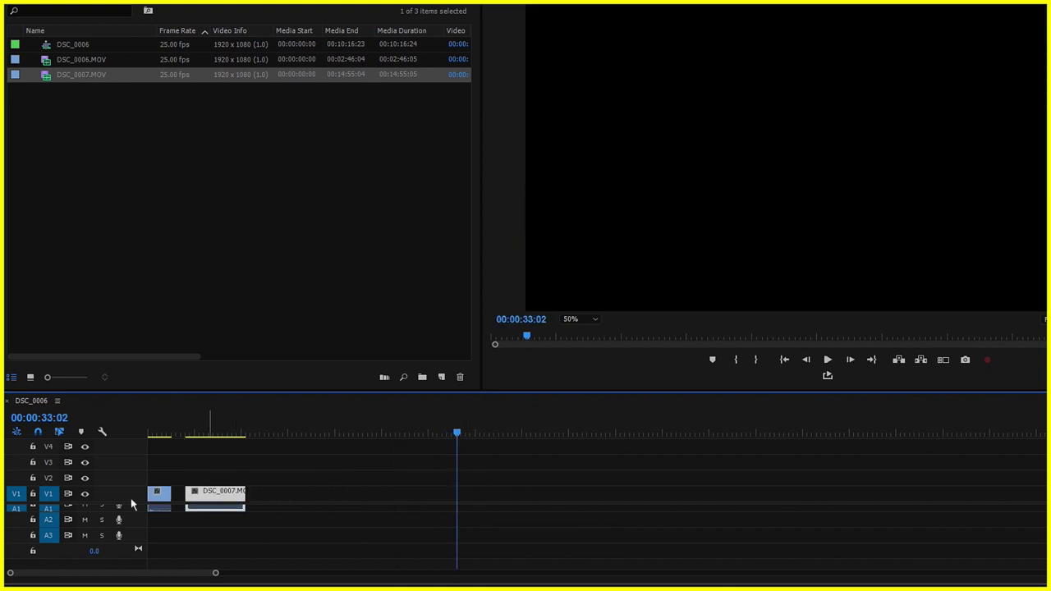
drag(209, 497, 172, 496)
Alt-drag a copy of the DSC_0007 clip onto V2 above it.
key(=)
click(411, 500)
drag(410, 503, 298, 477)
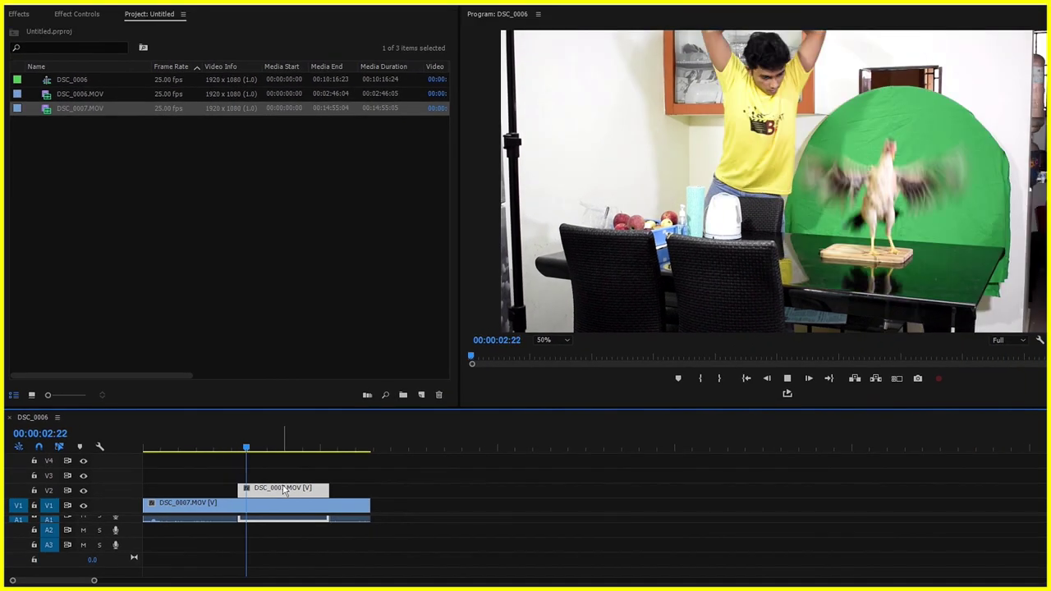
Snap the V2 copy's start to the green-screen shot at 00:00:02:09.
drag(300, 494, 327, 494)
mouse_move(246, 448)
mouse_down()
mouse_move(230, 448)
mouse_move(264, 452)
mouse_up()
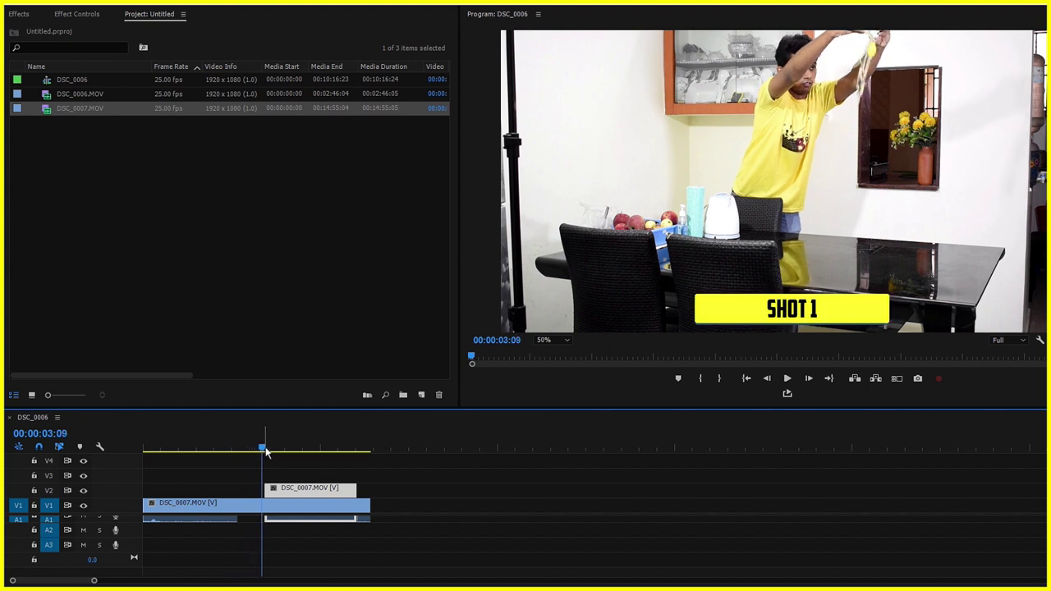
drag(288, 492, 285, 492)
key(=)
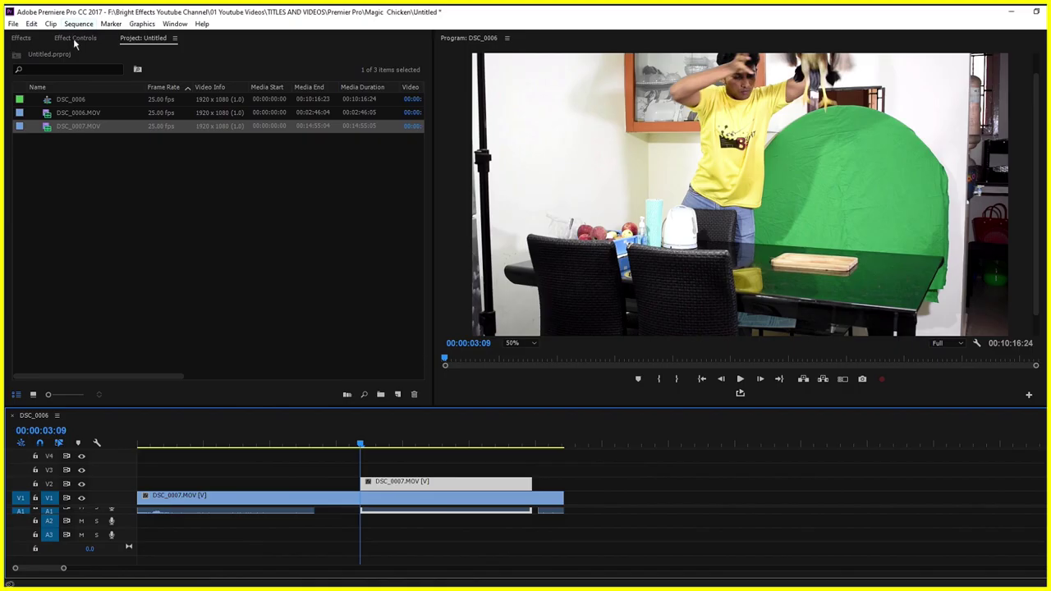
Draw a pen mask around the green board in the upper clip's Opacity settings.
click(72, 39)
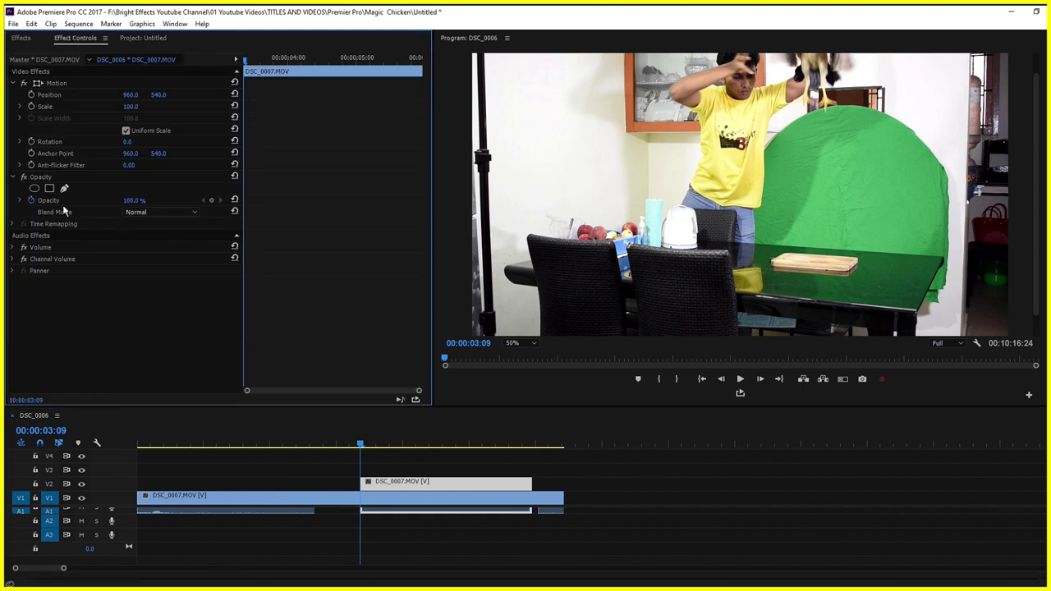
click(34, 188)
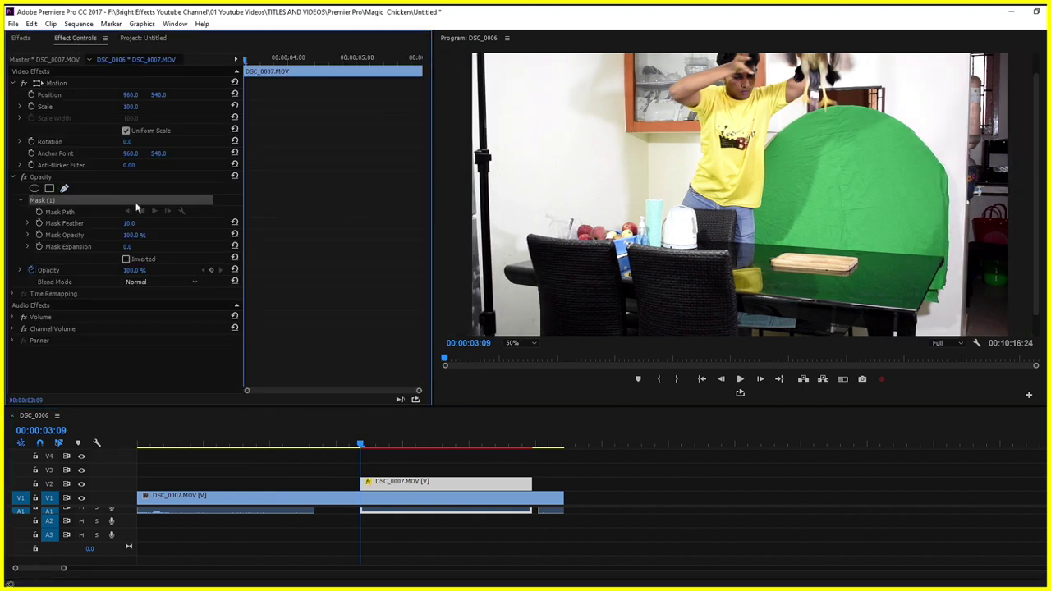
click(787, 130)
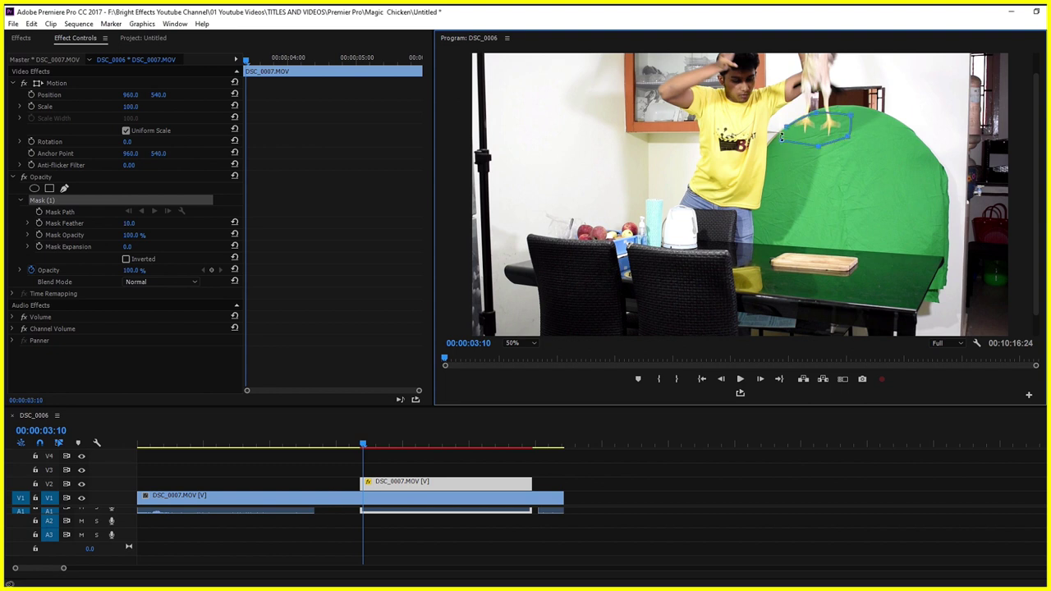
click(788, 134)
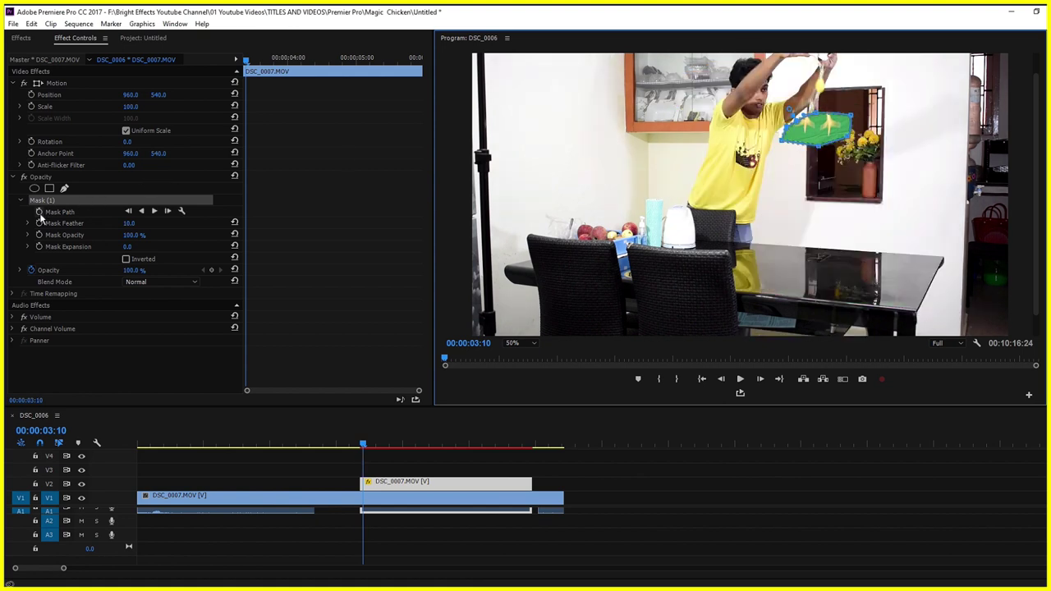
Enable Mask Path keyframing, step one frame forward, and adjust the mask outline.
click(37, 212)
key(Right)
click(105, 203)
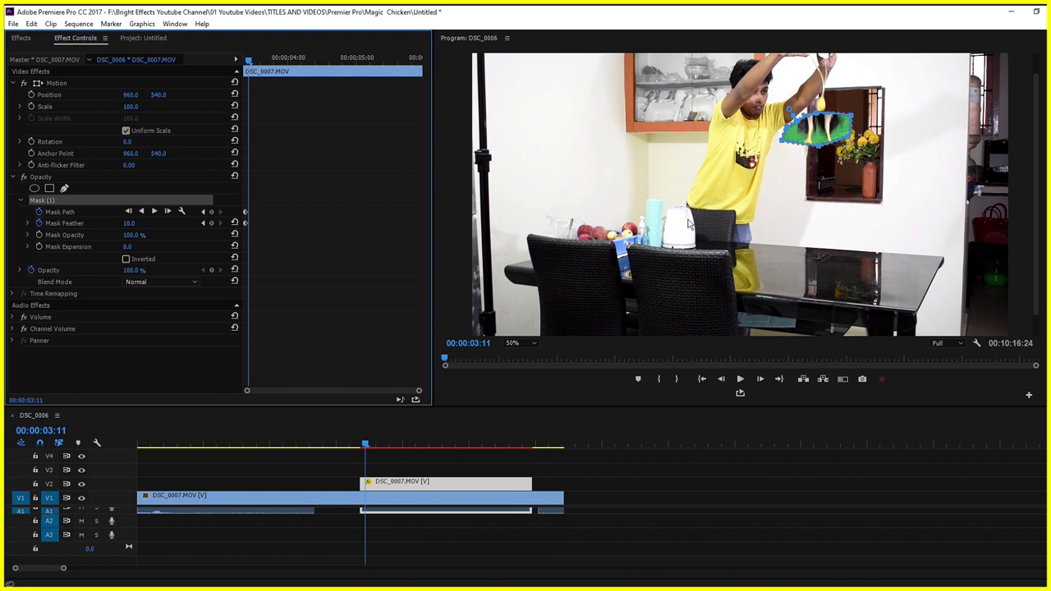
click(800, 156)
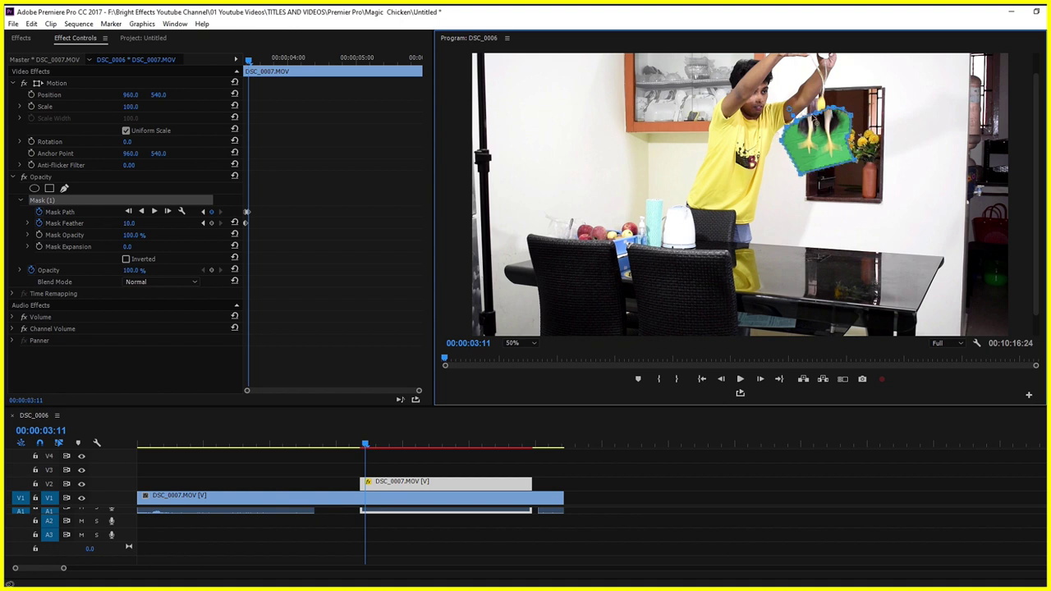
Rotate and enlarge the mask to follow the tilted board over the next frames.
drag(808, 118, 812, 123)
click(643, 484)
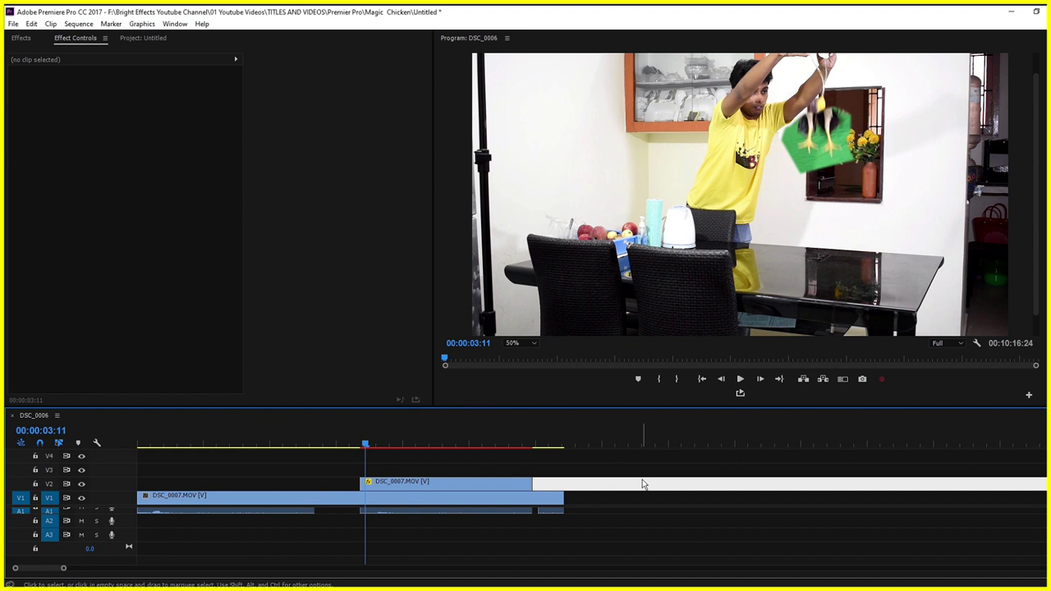
key(Right)
click(400, 484)
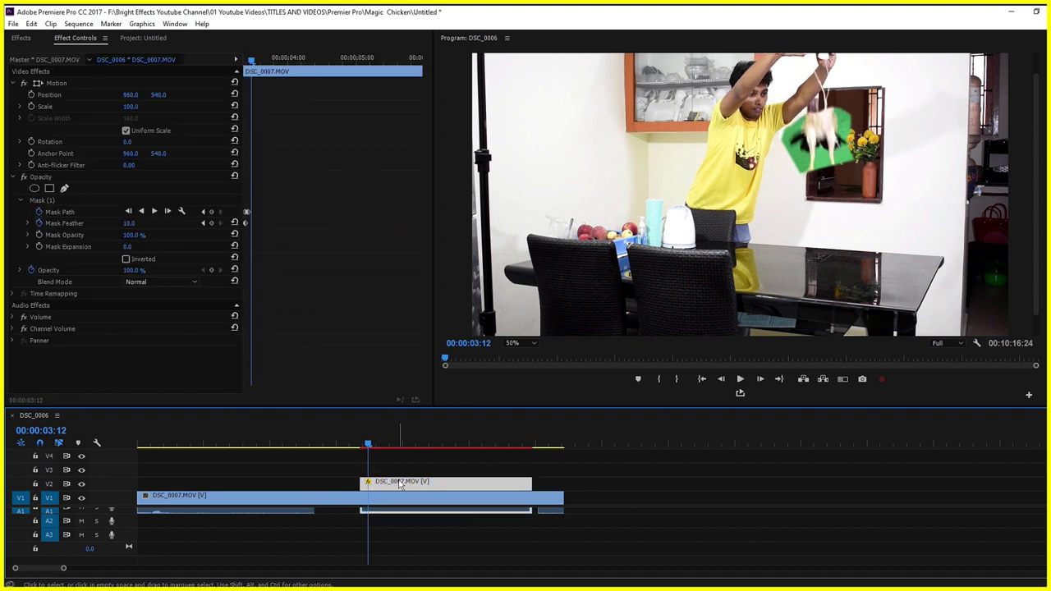
click(108, 201)
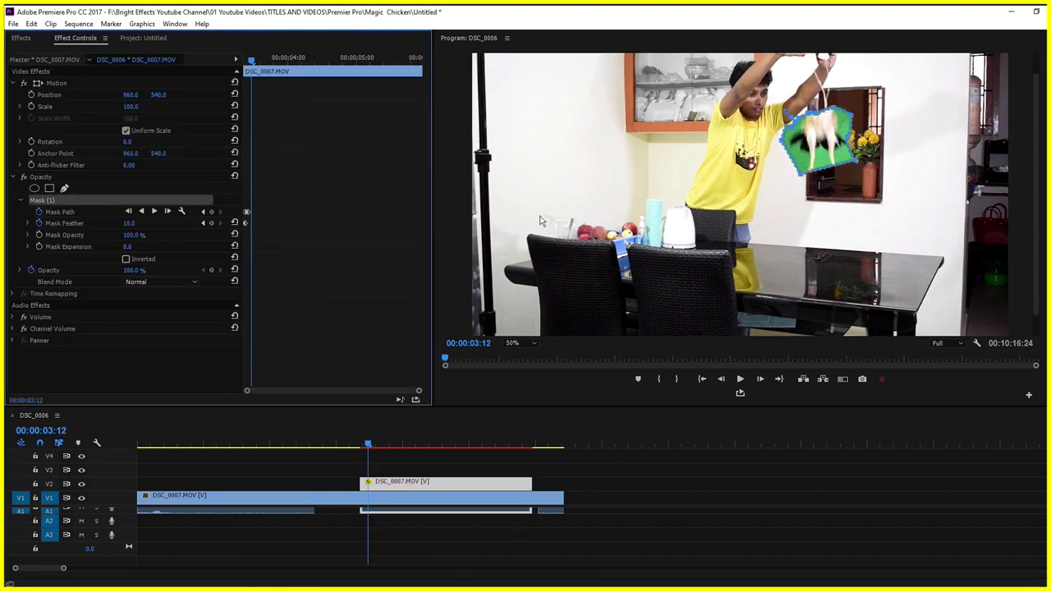
drag(845, 113, 831, 102)
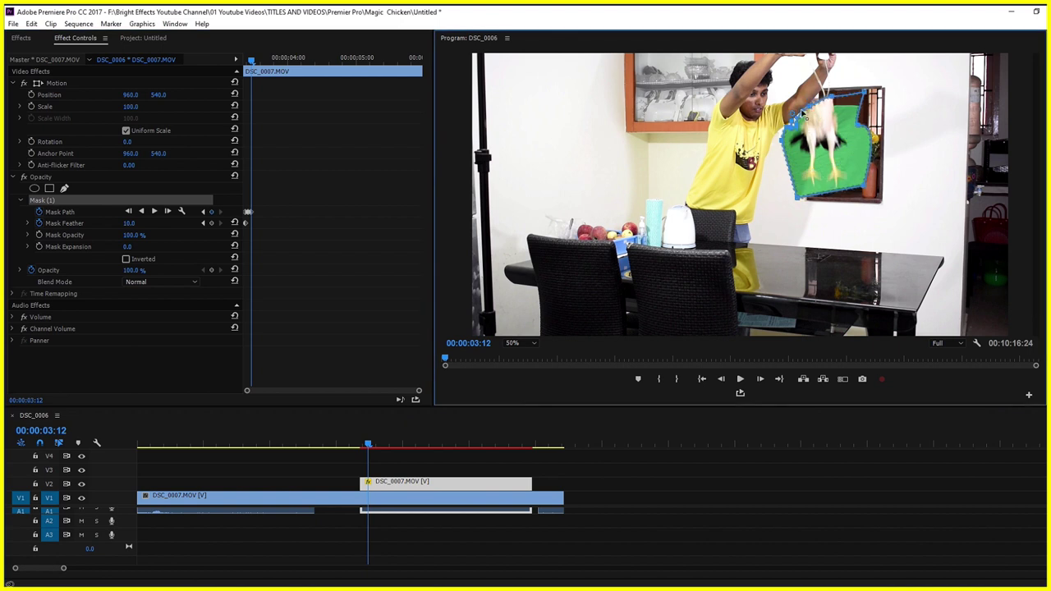
key(Right)
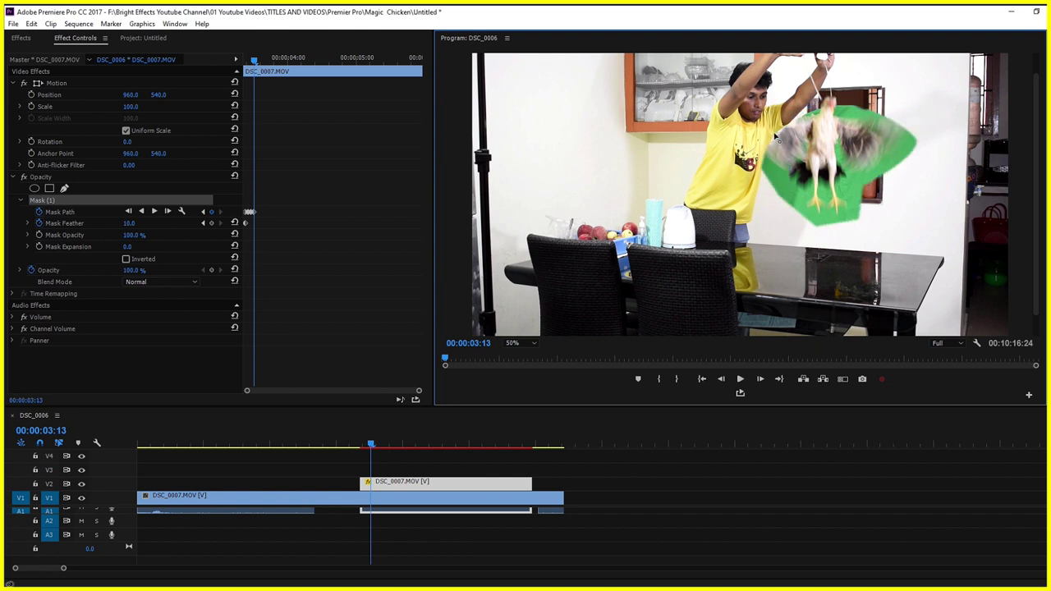
key(Right)
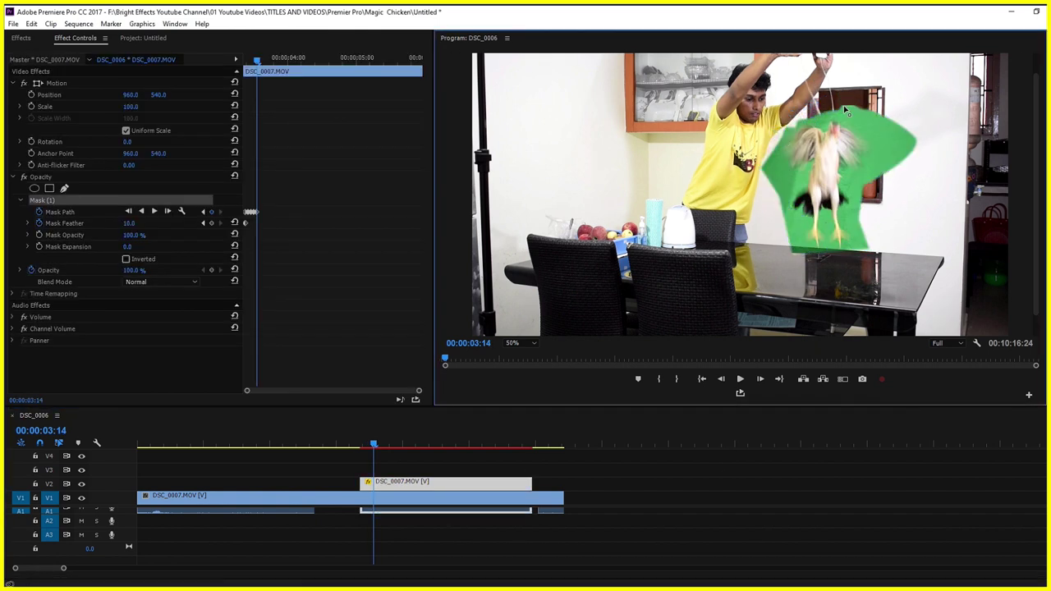
Keep stepping frame by frame, adjusting the mask until the board lands on the table.
click(692, 493)
click(446, 481)
key(Right)
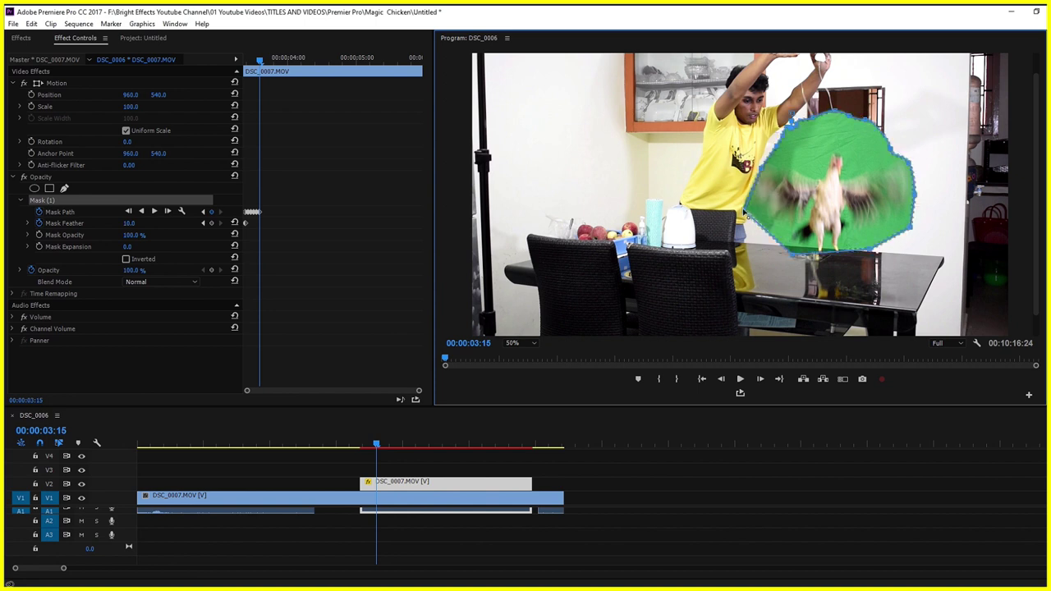
key(Right)
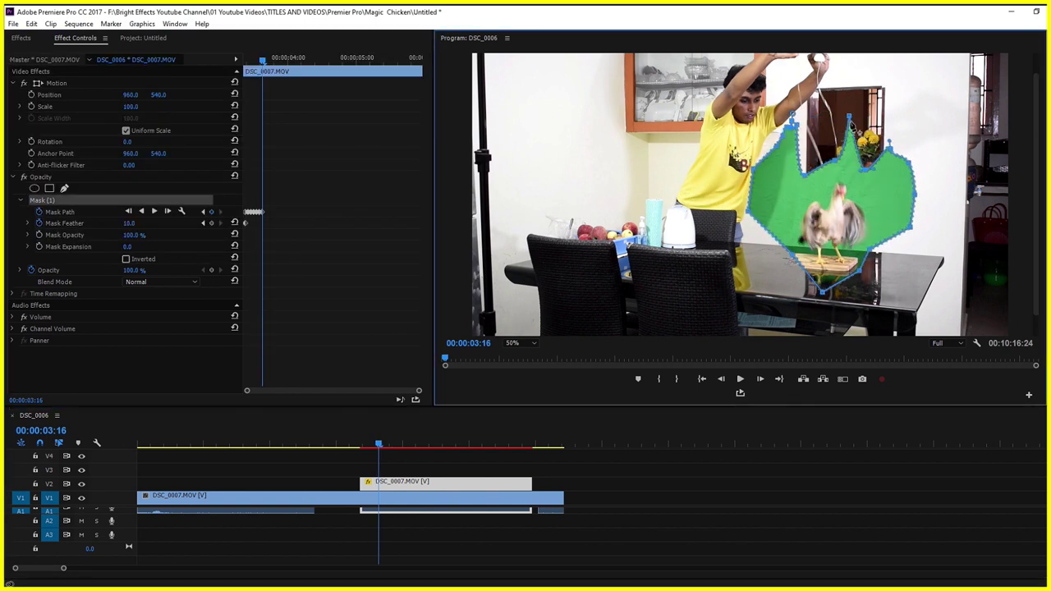
key(Right)
key(Right)
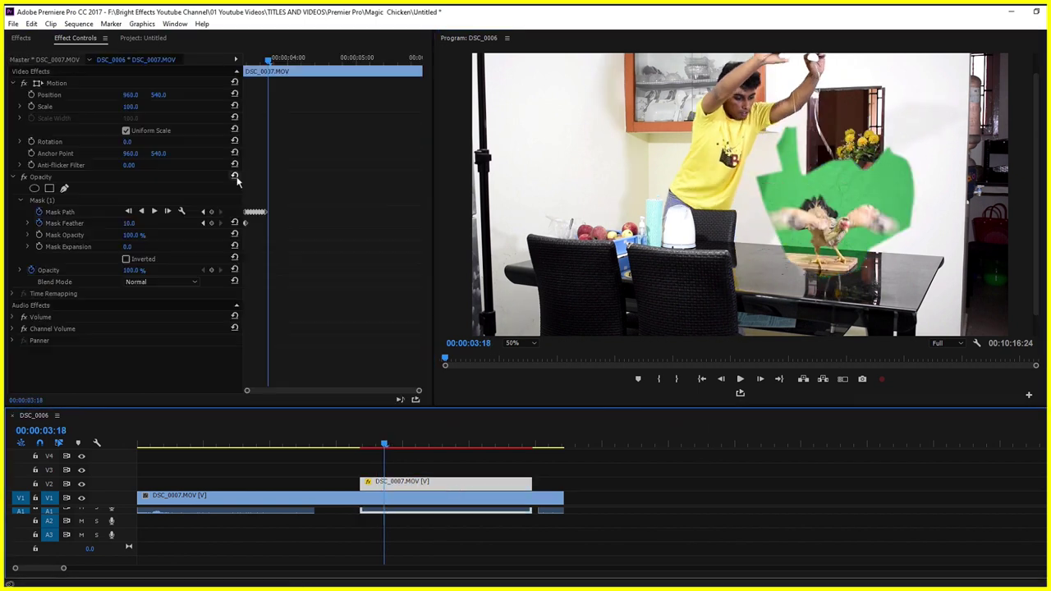
click(630, 466)
click(446, 481)
key(Right)
click(417, 462)
key(Right)
click(446, 481)
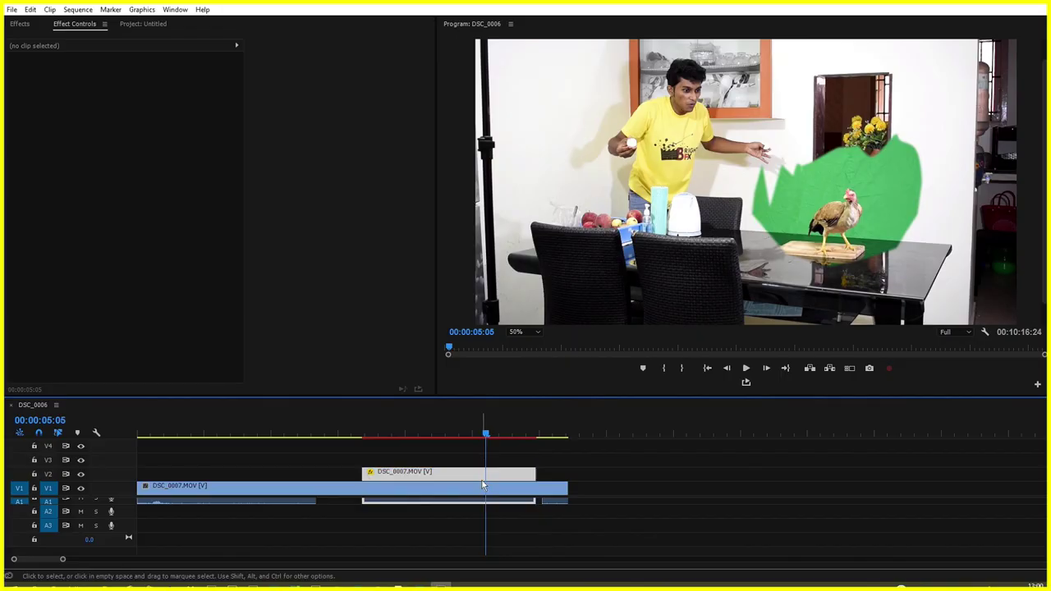
Apply Ultra Key to the upper clip and sample the green screen as key colour.
click(20, 24)
click(41, 40)
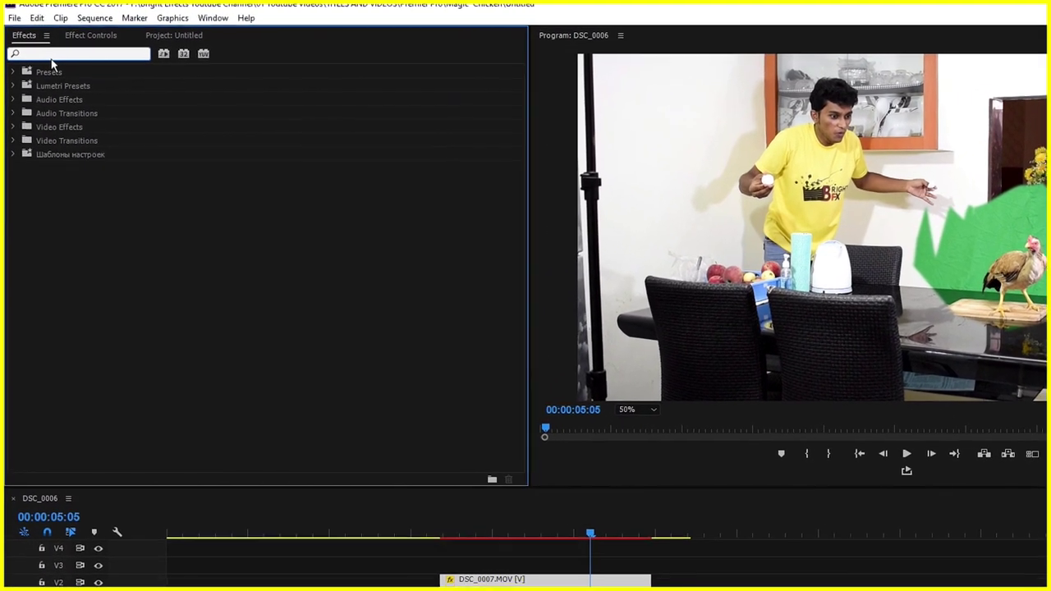
text(key)
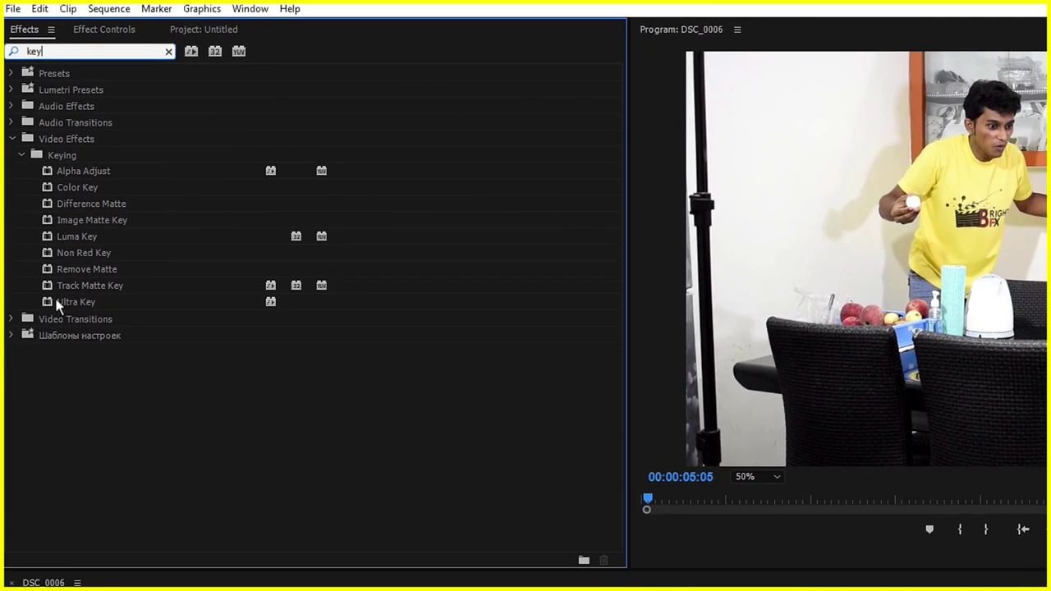
drag(64, 367, 575, 532)
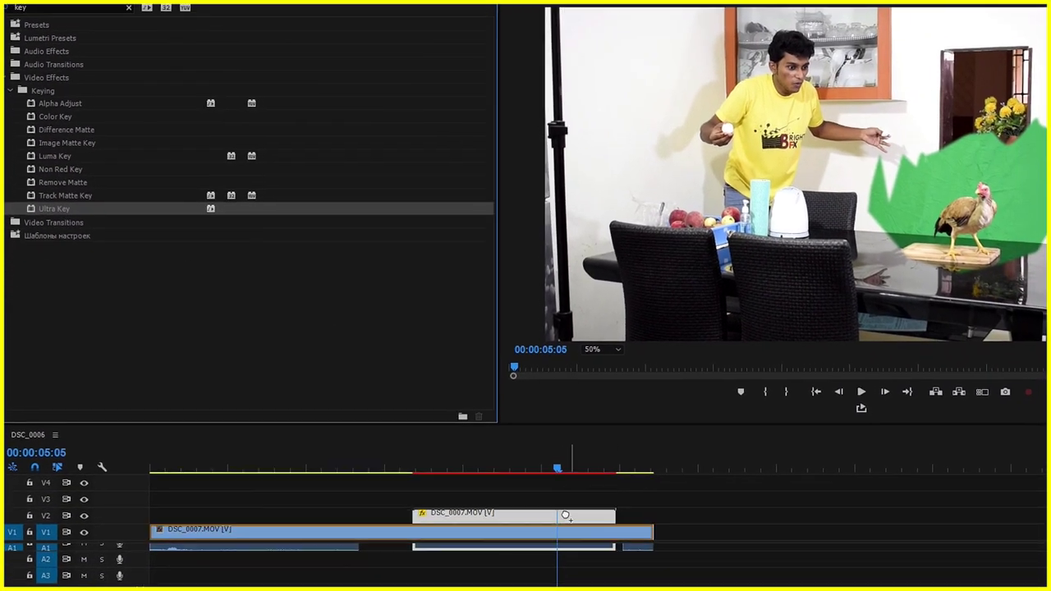
click(90, 43)
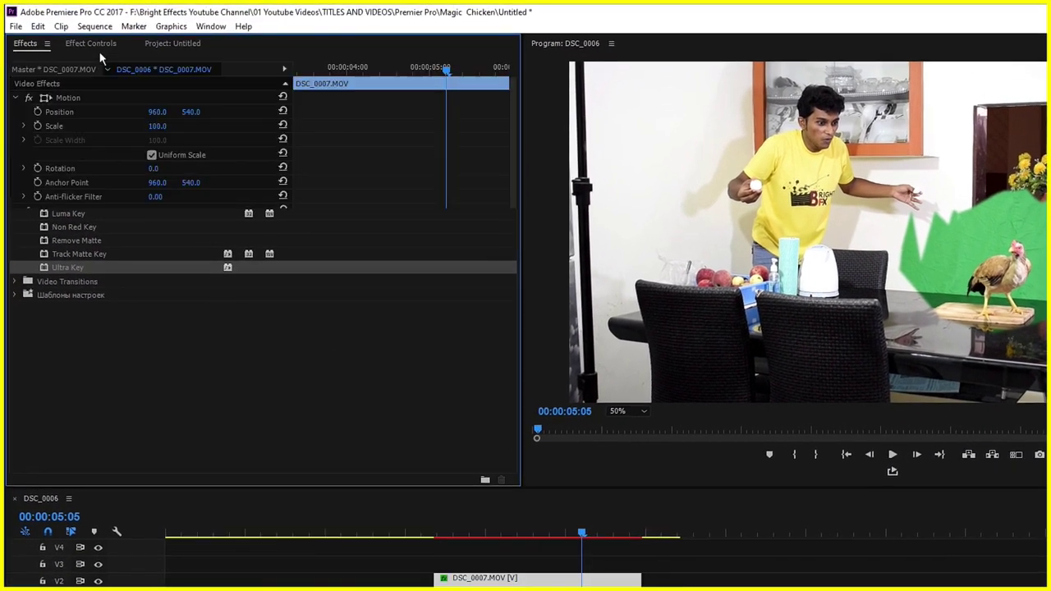
drag(169, 422, 1028, 204)
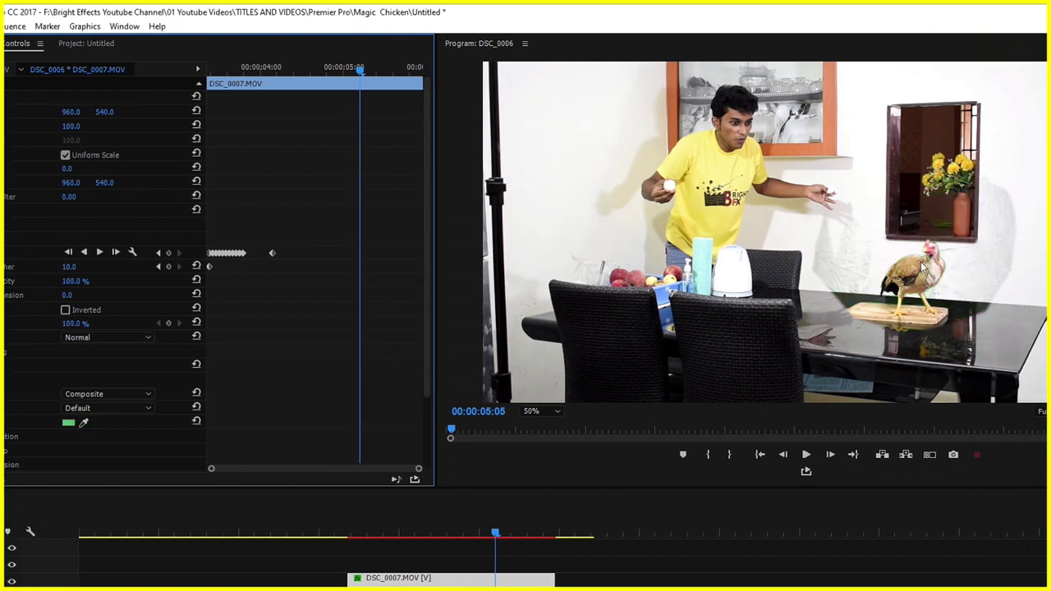
Raise the Matte Generation Pedestal to 58.0 and replay the chicken landing to check the key.
click(23, 321)
scroll(82, 341, down, 1)
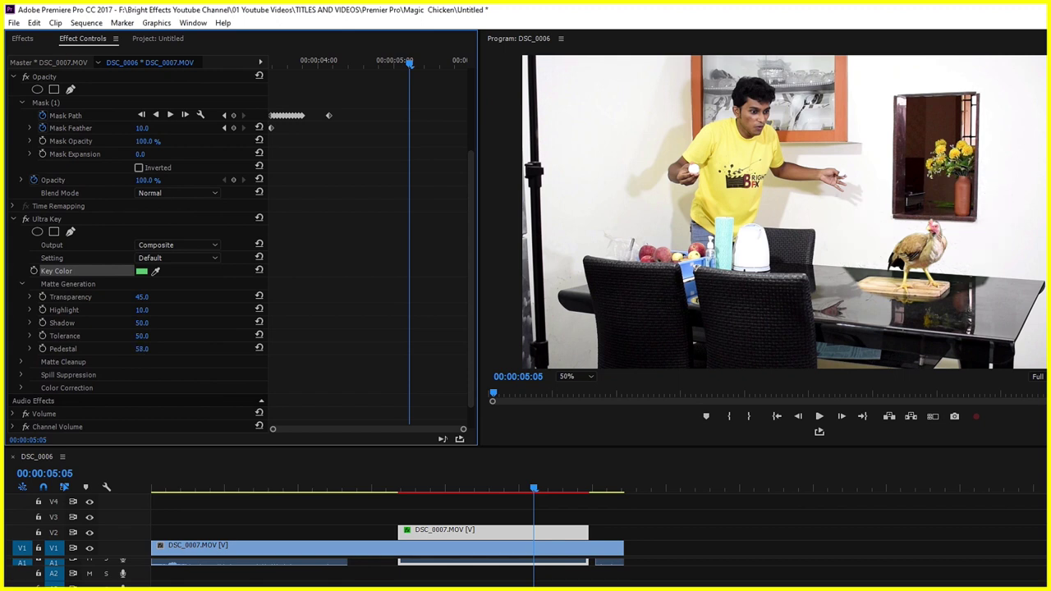
click(391, 487)
key(space)
key(space)
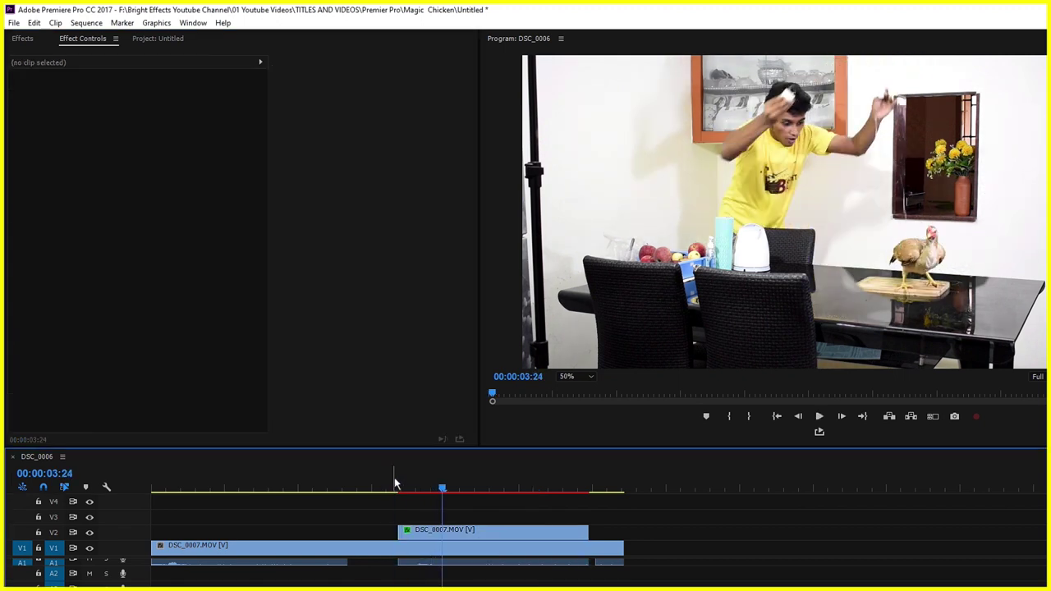
click(394, 484)
key(space)
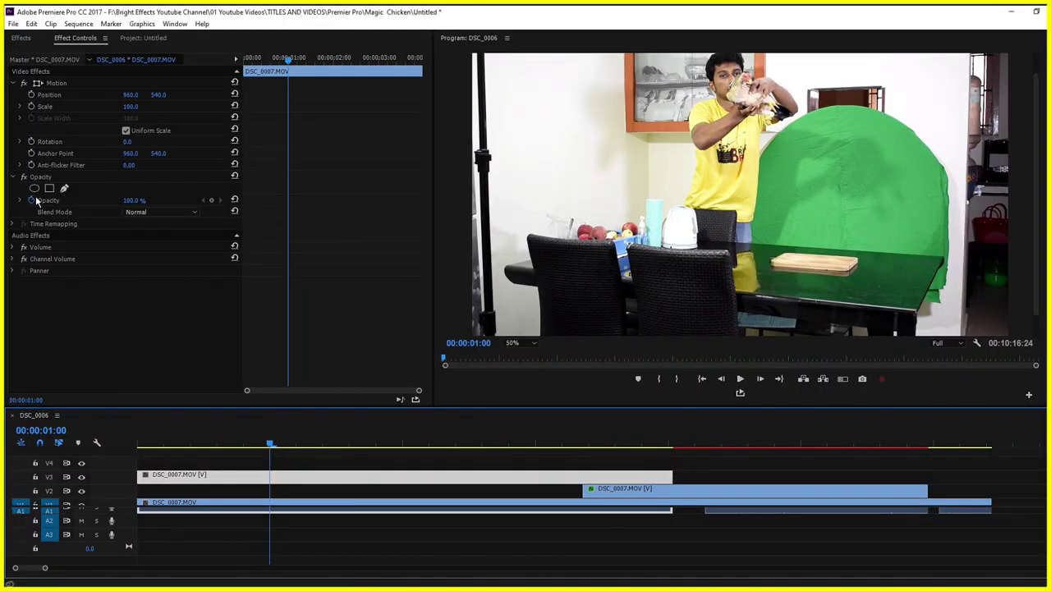
Mask the duplicate's Opacity around the cutting board at 75% zoom, then check it at 00:00:03:03.
click(57, 201)
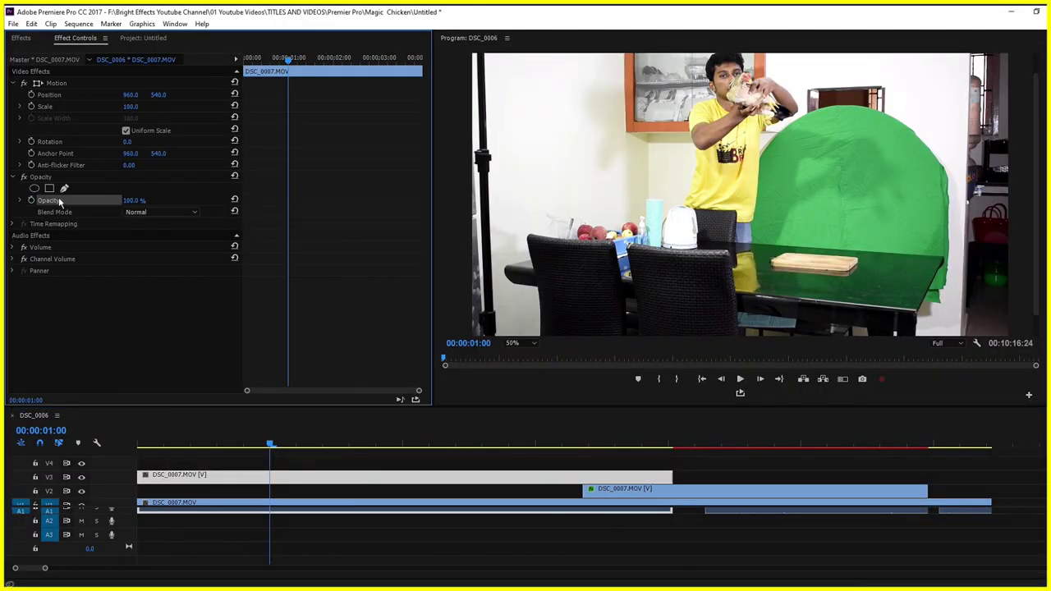
click(64, 190)
click(517, 343)
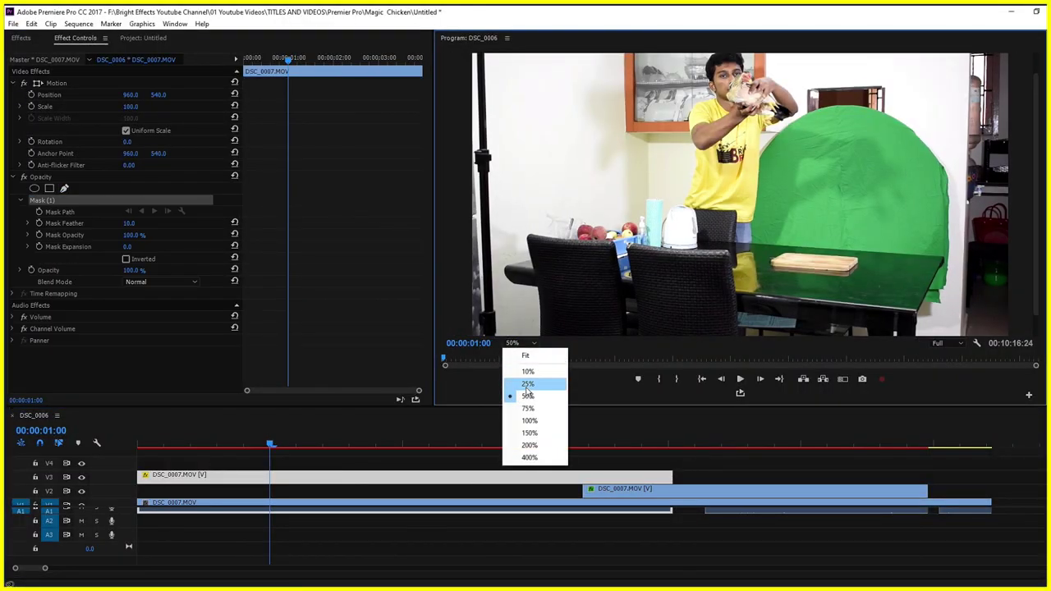
click(528, 408)
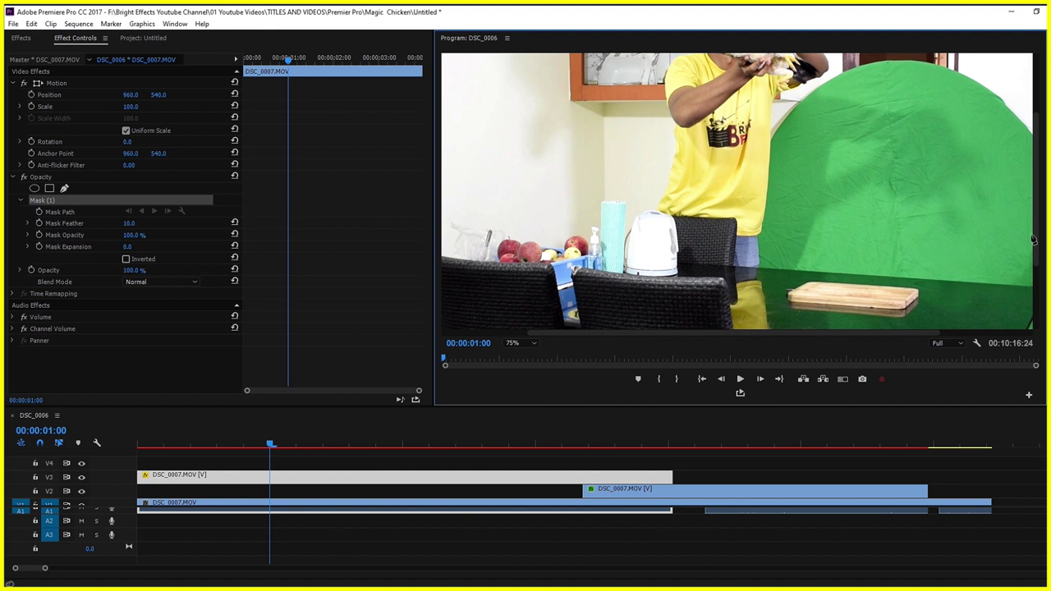
scroll(787, 271, down, 2)
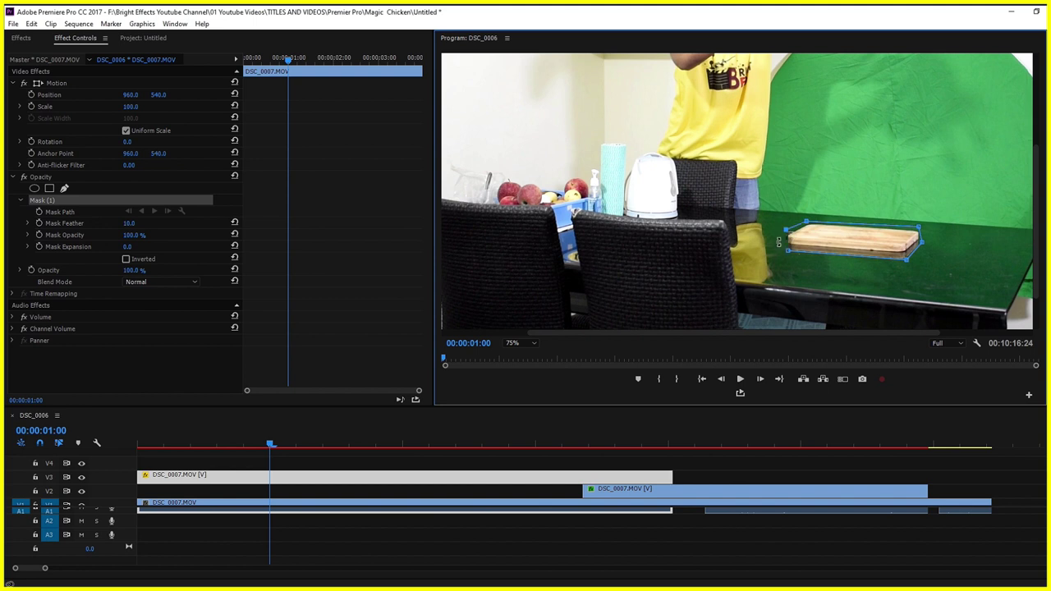
drag(586, 444, 550, 444)
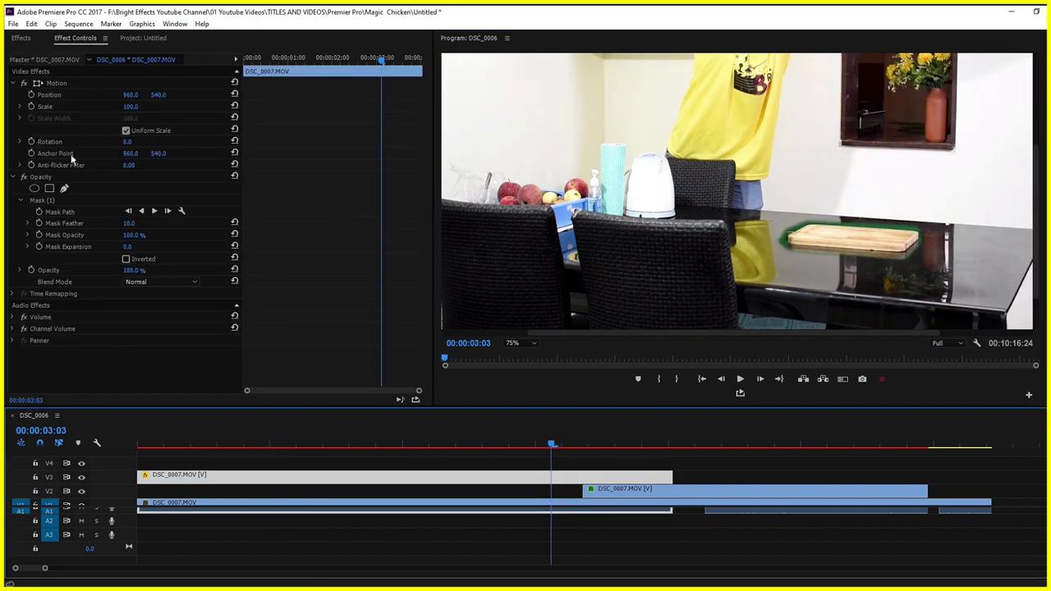
Apply Ultra Key to the masked duplicate and set its Matte Generation Pedestal to 80.0.
click(21, 39)
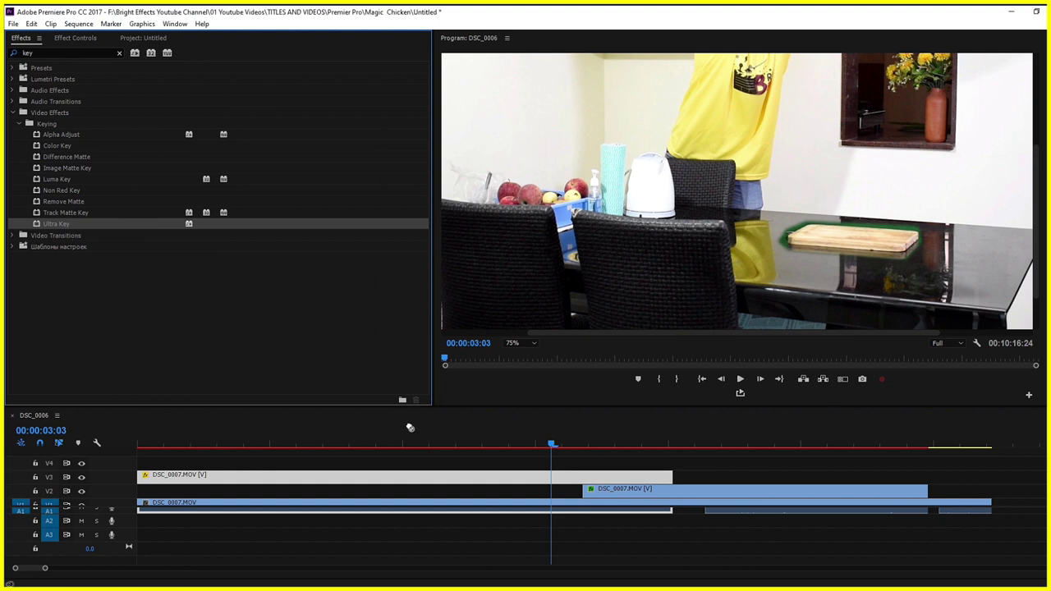
drag(409, 428, 425, 477)
click(75, 38)
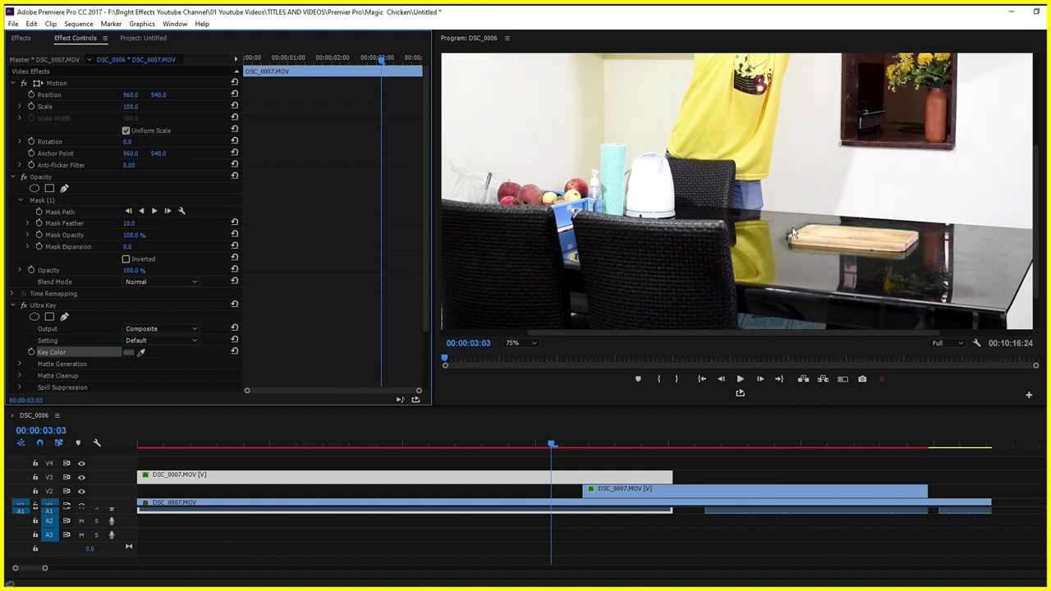
click(33, 366)
scroll(105, 382, down, 3)
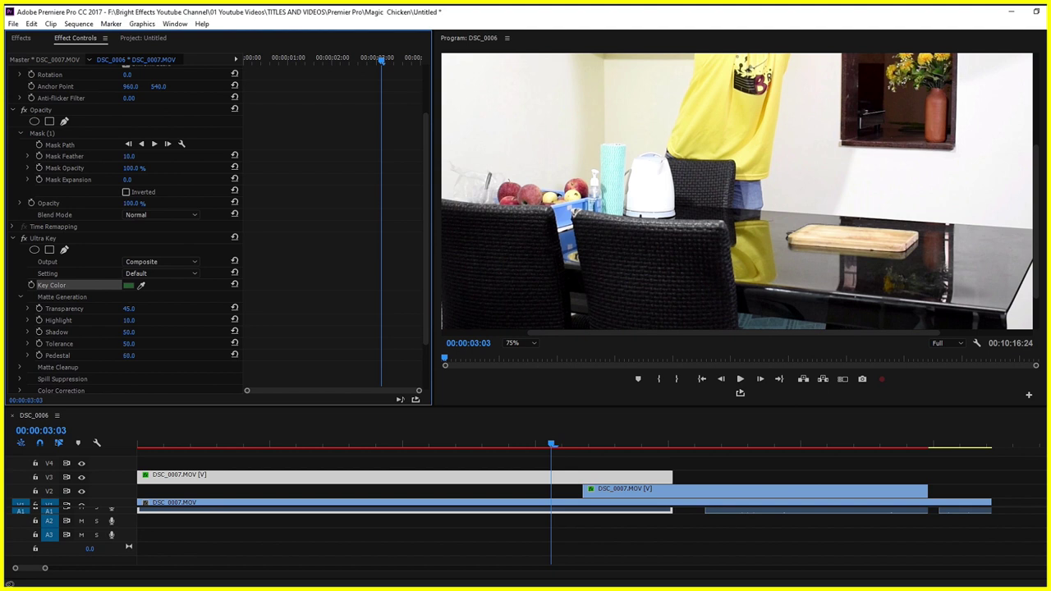
Set the Program Monitor zoom to Fit, deselect all clips, and move to about 00:00:03:12.
click(514, 349)
click(535, 352)
click(547, 444)
click(568, 453)
drag(575, 444, 560, 444)
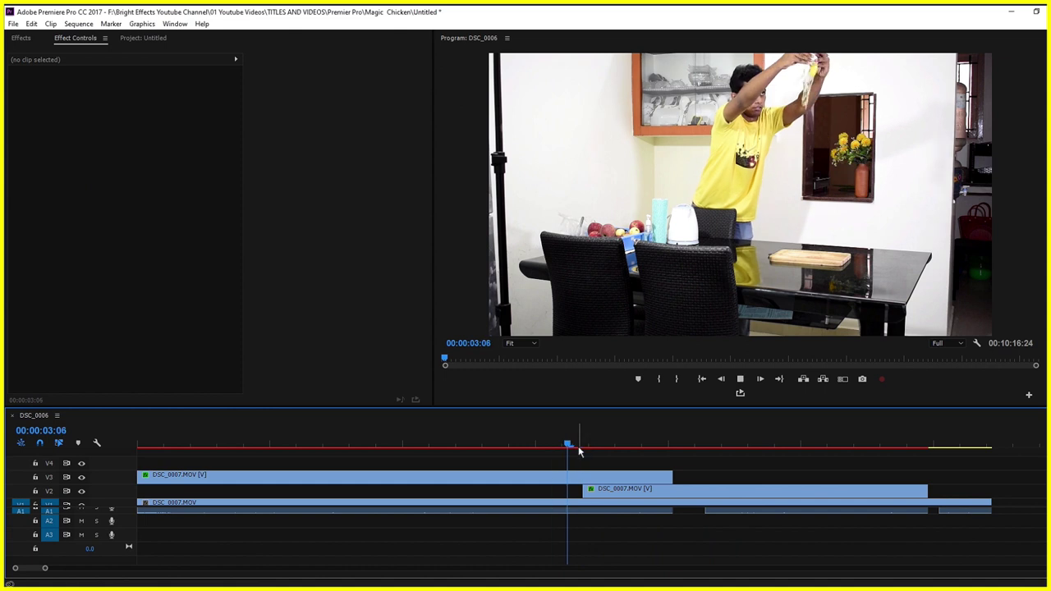
Move the chicken clip up to V4, replay the transition from 00:00:03:00, and save the project.
key(space)
drag(658, 491, 646, 463)
click(537, 445)
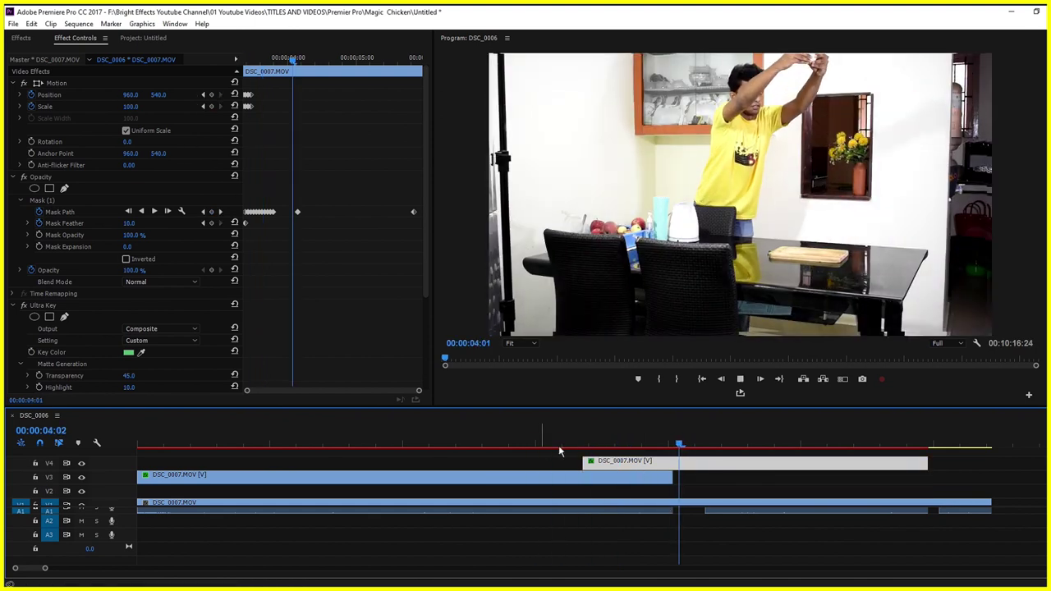
click(540, 444)
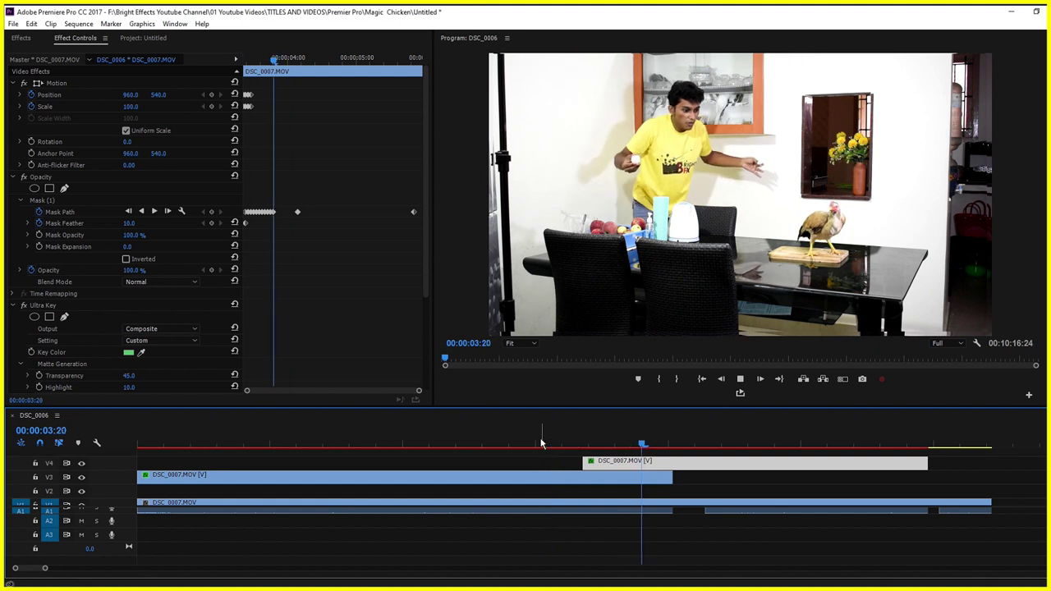
click(561, 441)
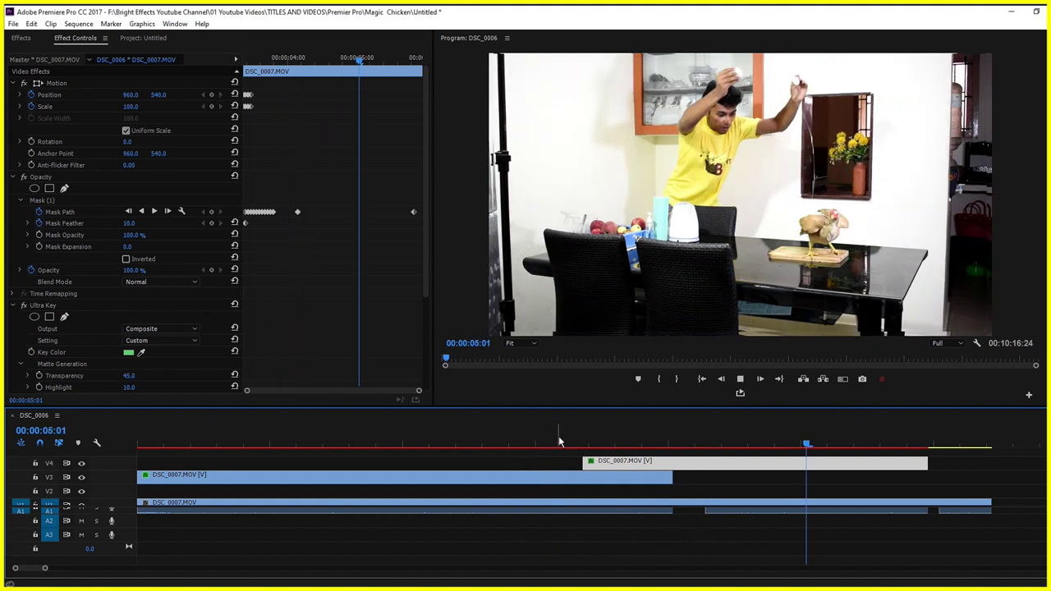
key(ctrl+s)
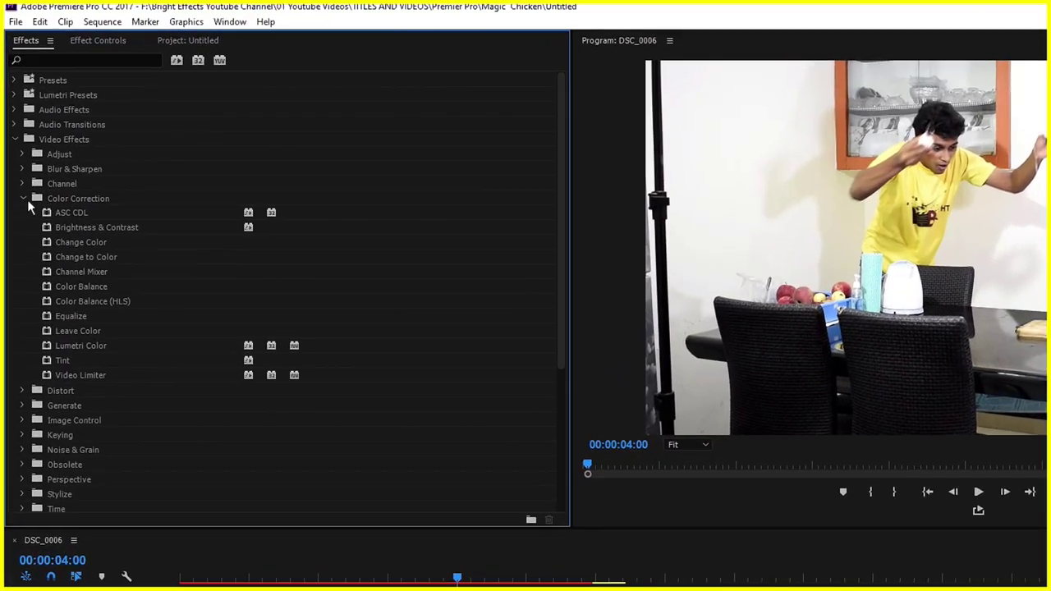
Apply Lumetri Color to the V4 chicken clip and show its settings at 00:00:03:11.
drag(111, 439, 436, 484)
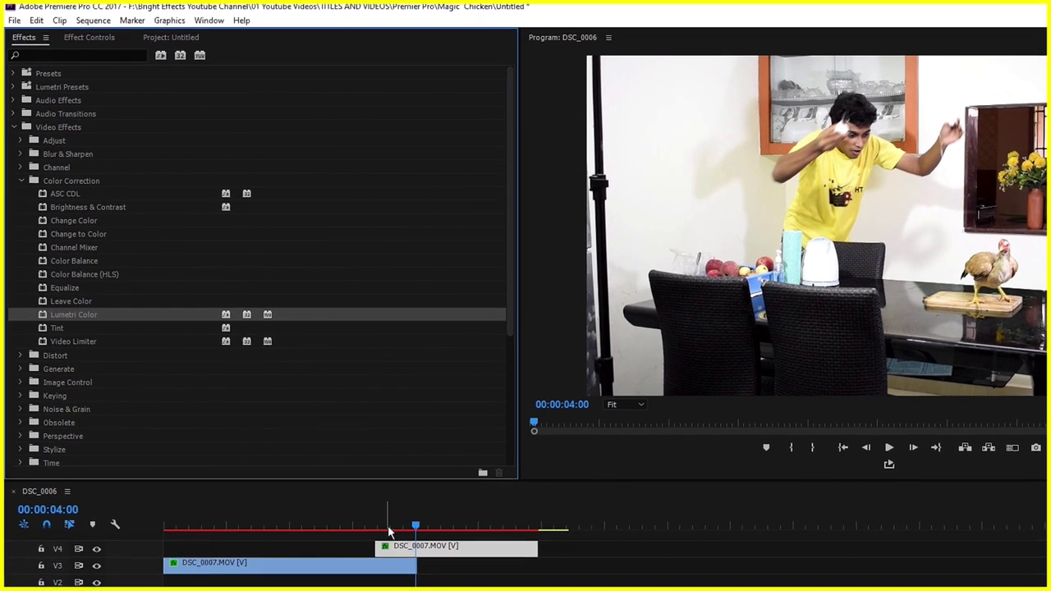
click(388, 529)
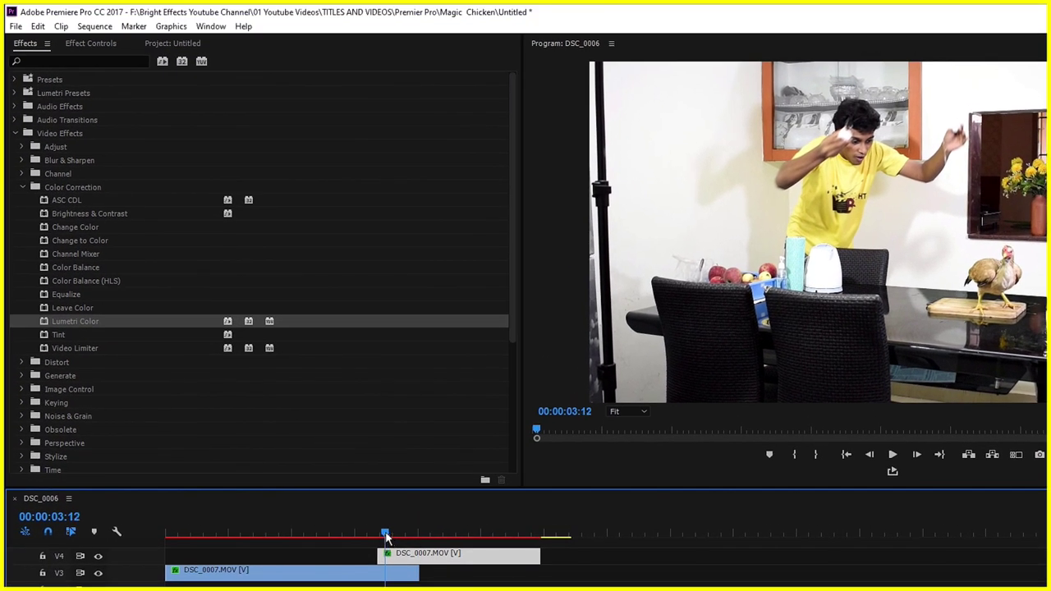
click(91, 38)
scroll(88, 390, down, 3)
scroll(78, 390, down, 3)
scroll(70, 389, down, 3)
Keyframe Lumetri Exposure at 1.6, warm Temperature to 45.2, then advance to 00:00:03:12.
click(88, 350)
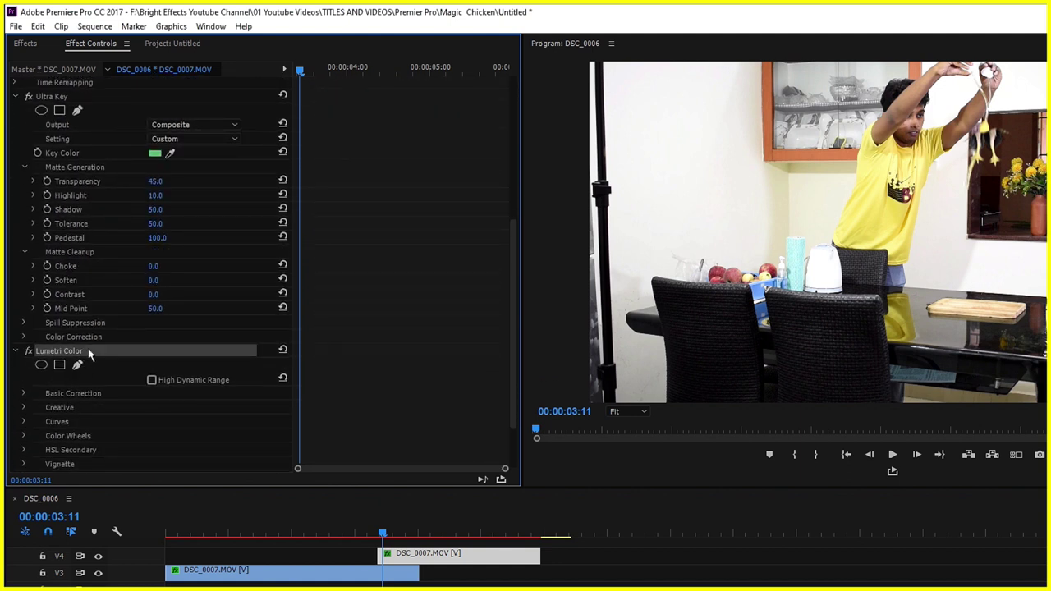
scroll(87, 348, down, 2)
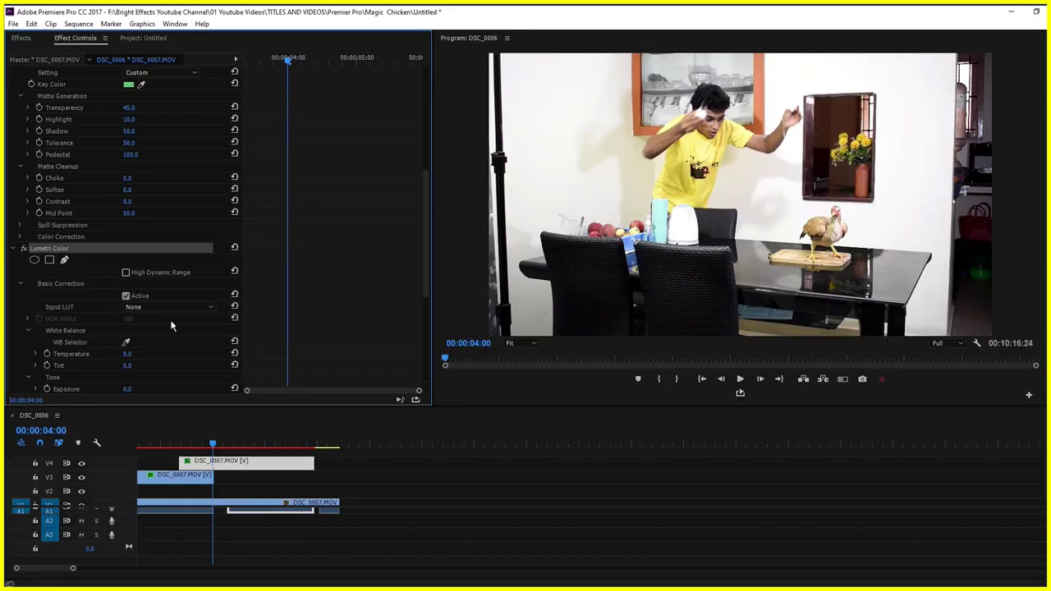
scroll(171, 326, down, 2)
scroll(336, 303, down, 2)
scroll(328, 312, down, 1)
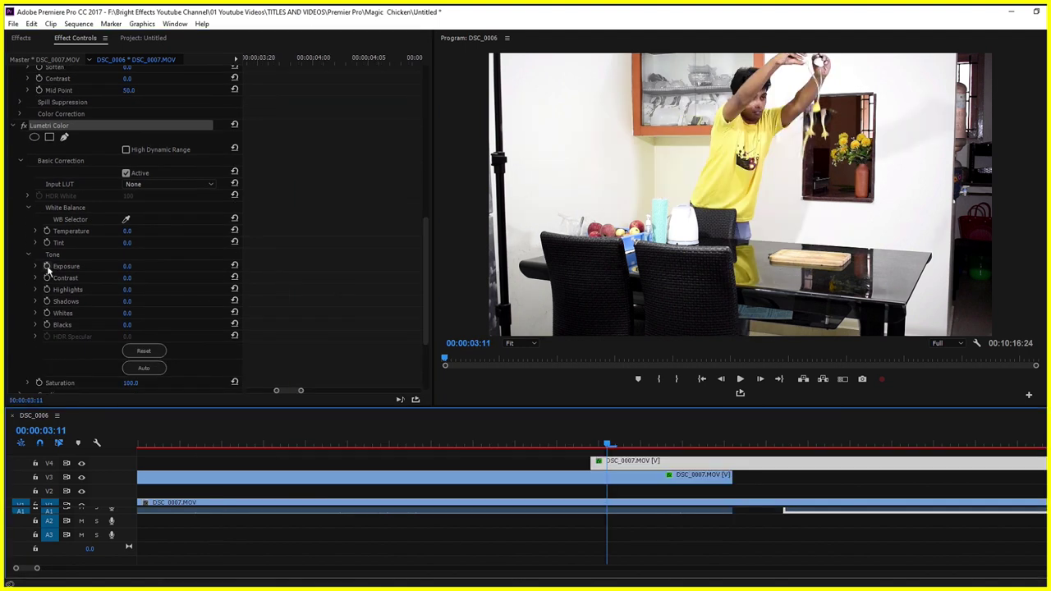
click(47, 267)
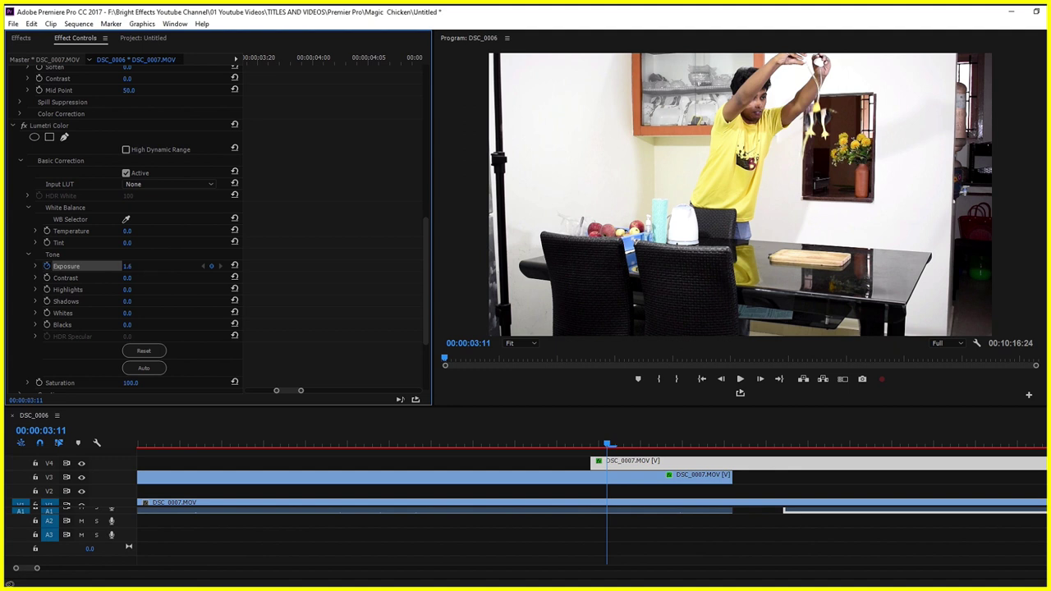
click(35, 232)
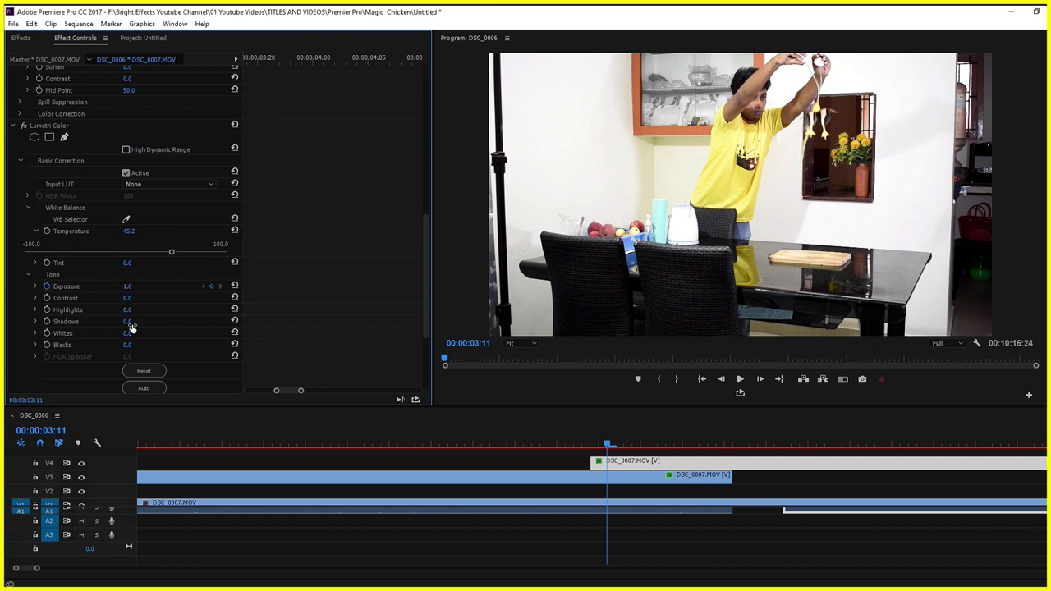
click(612, 440)
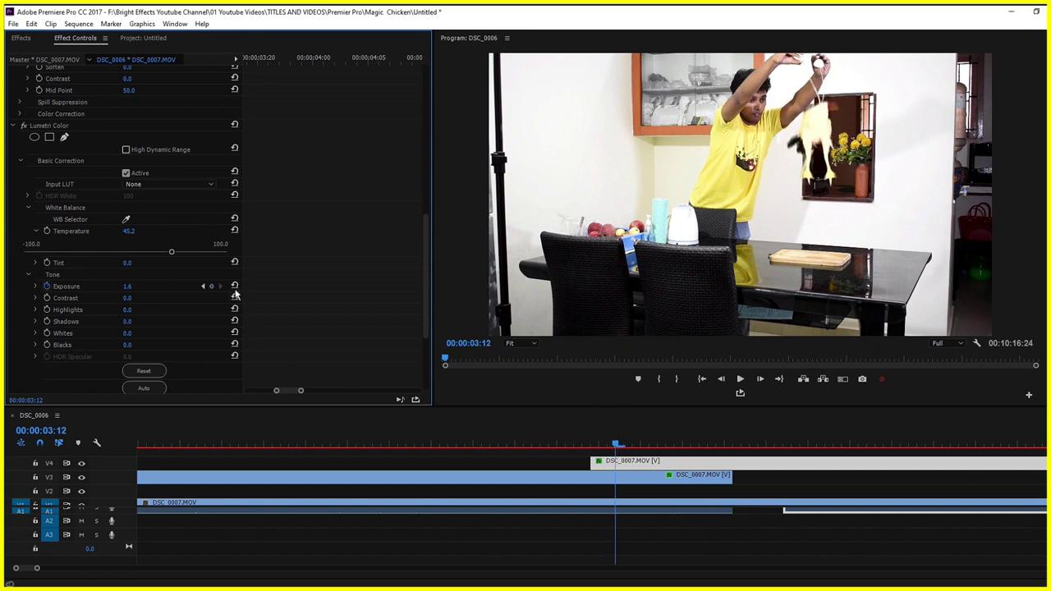
Advance to 00:00:03:13, then play the exposure flash from just before it.
key(Right)
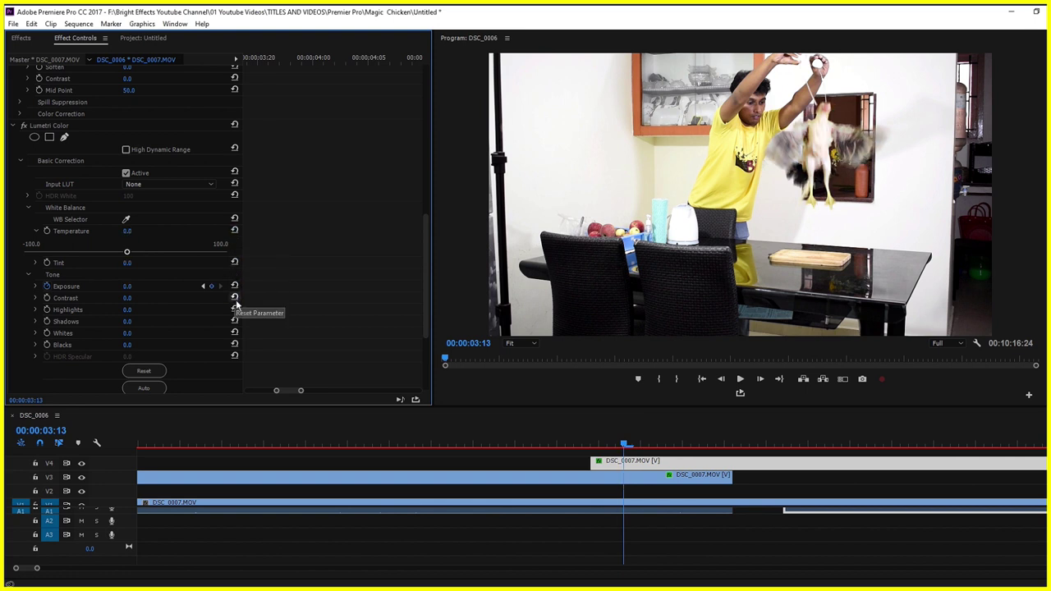
click(566, 438)
key(space)
key(space)
Frame-step through the flash to check exposure fading from 1.6 to 0.0, then replay the transition.
key(Left)
key(Left)
key(Left)
key(Left)
key(Left)
key(Left)
key(Left)
key(Left)
key(Left)
key(Left)
key(Left)
key(Left)
key(Left)
key(Left)
key(Right)
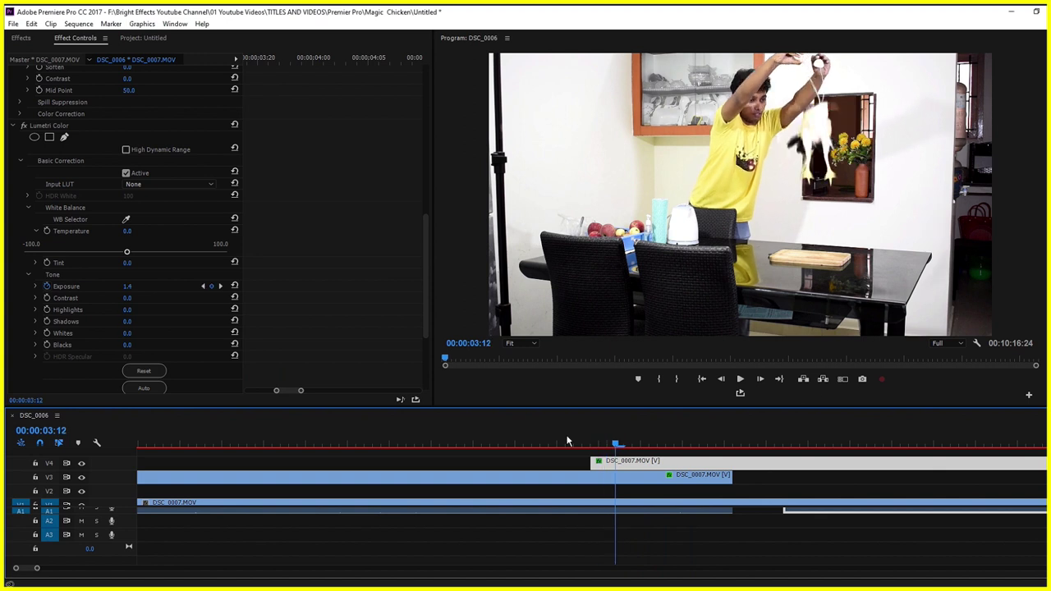
key(Left)
key(Left)
key(space)
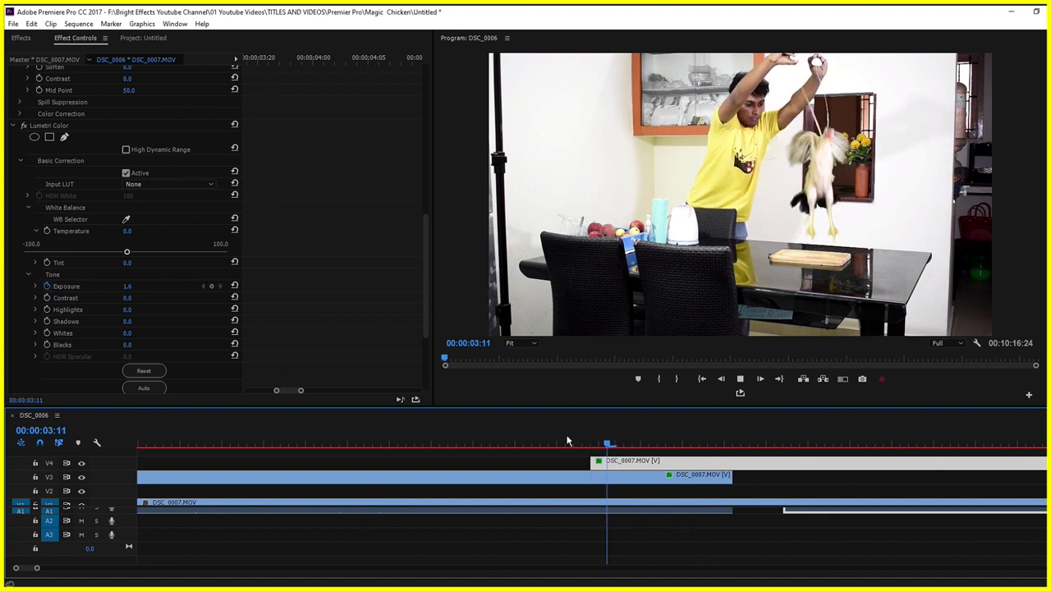